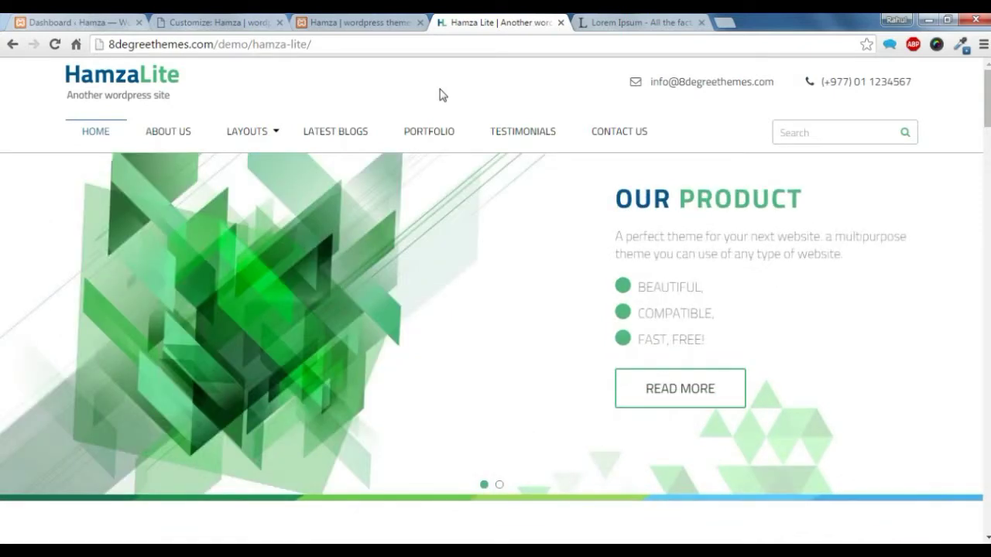
Examine the Hamza Lite demo homepage's slider, About Hamza Lite call to action, Services We Provide and featured post sections.
scroll(447, 168, "down", 5)
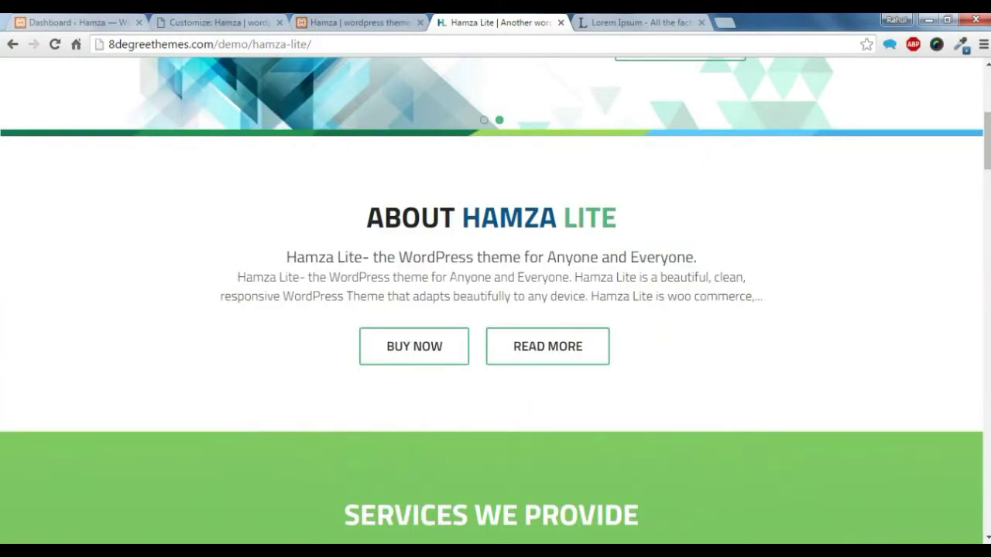
scroll(457, 278, "down", 3)
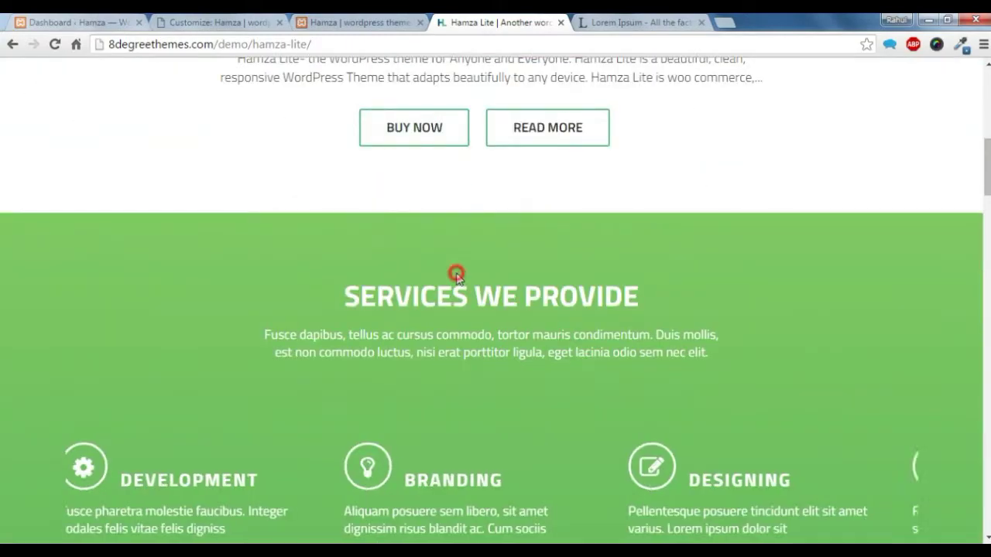
scroll(457, 278, "down", 7)
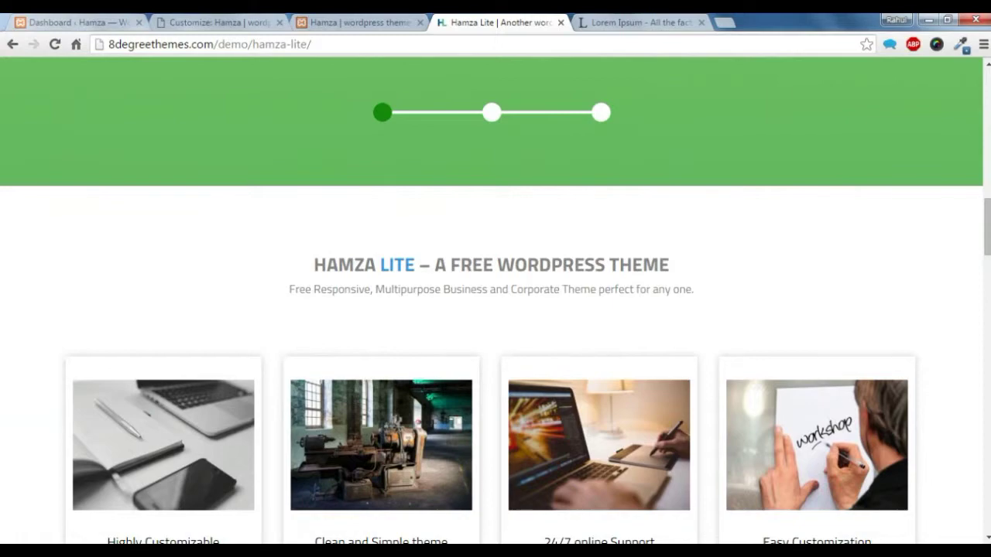
scroll(457, 279, "up", 7)
scroll(457, 278, "down", 10)
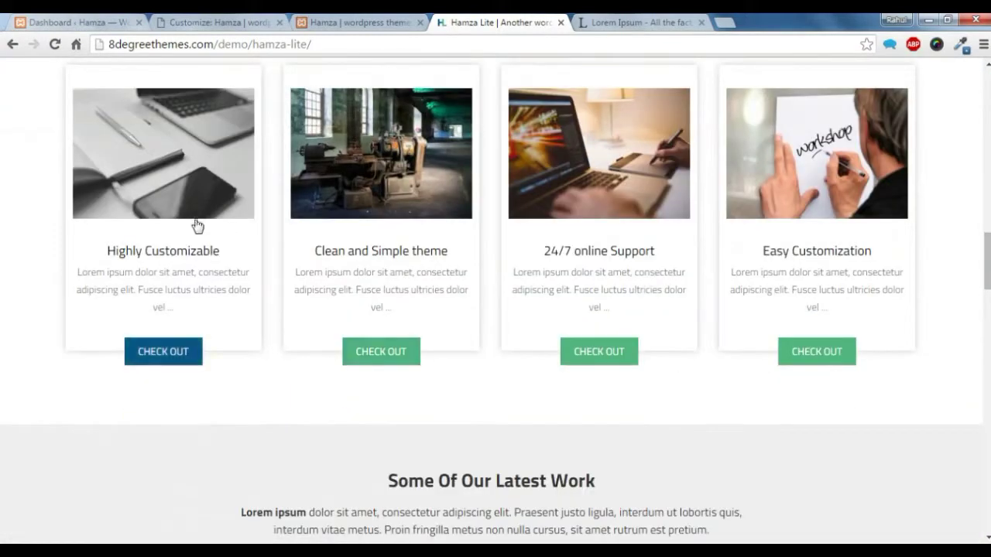
scroll(743, 248, "up", 4)
scroll(676, 249, "up", 5)
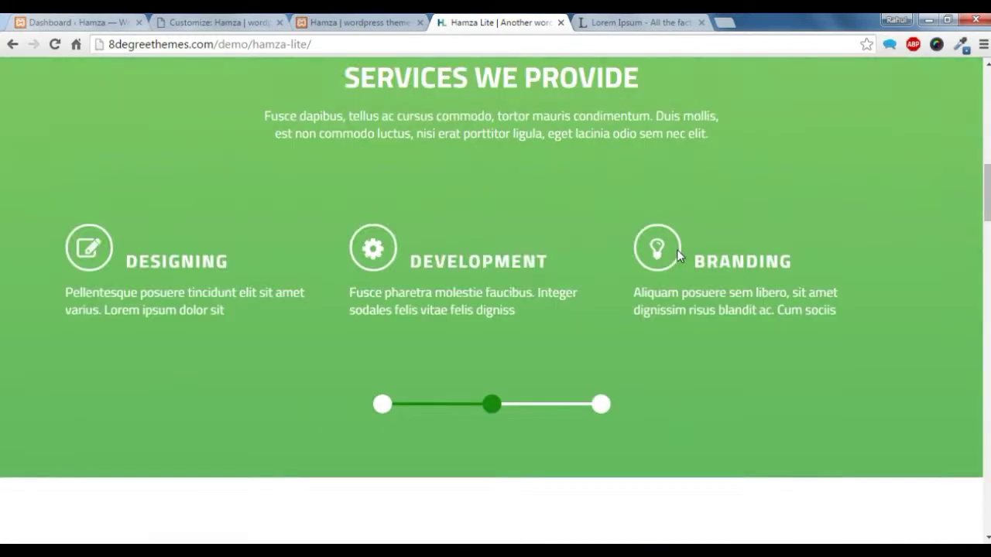
scroll(676, 249, "up", 4)
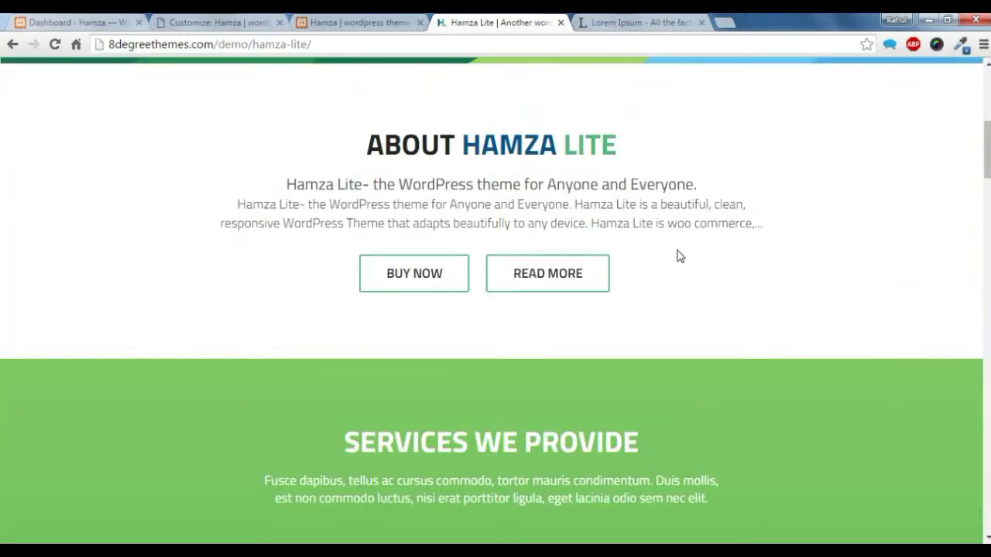
scroll(676, 256, "up", 2)
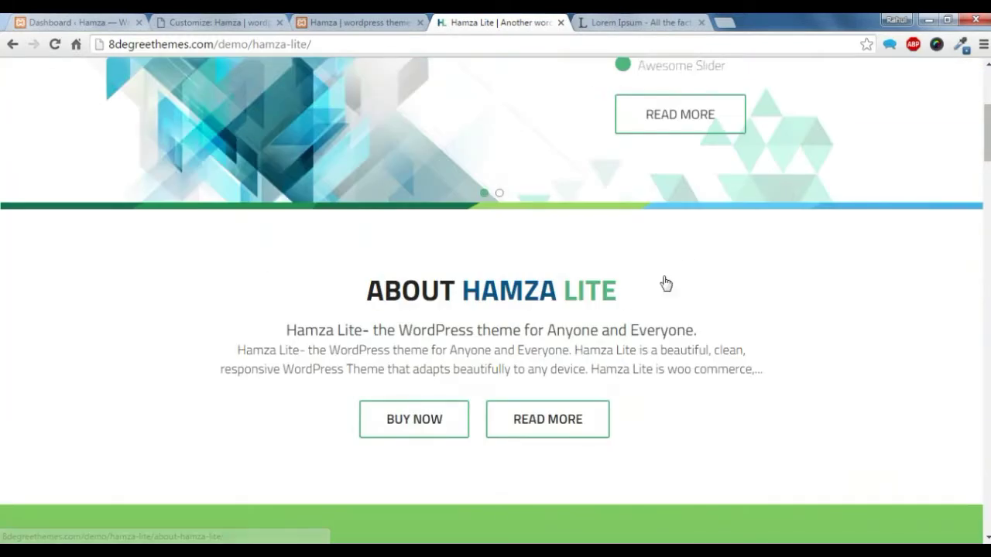
scroll(663, 283, "down", 2)
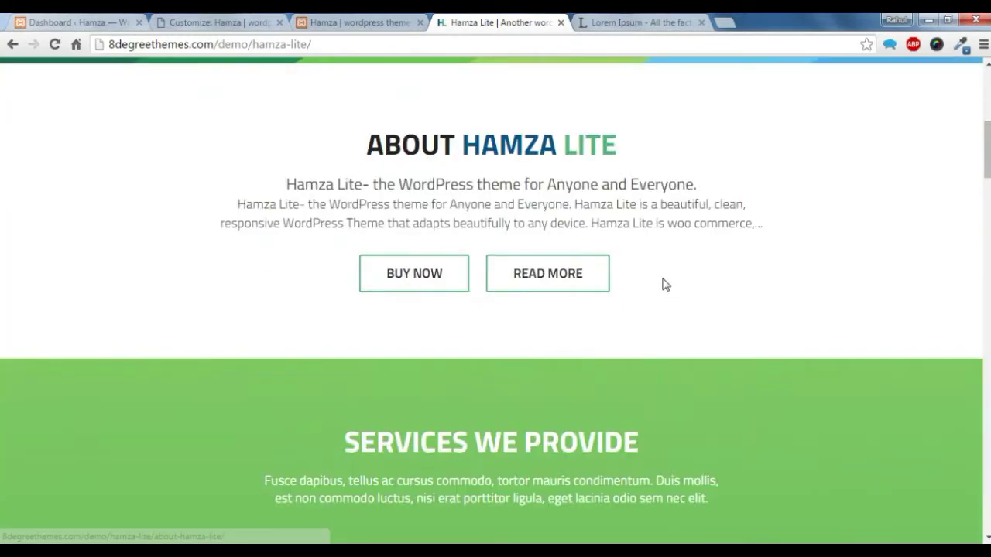
Create a new post in the WordPress dashboard with the title "About Hamza Lite".
left_click(57, 20)
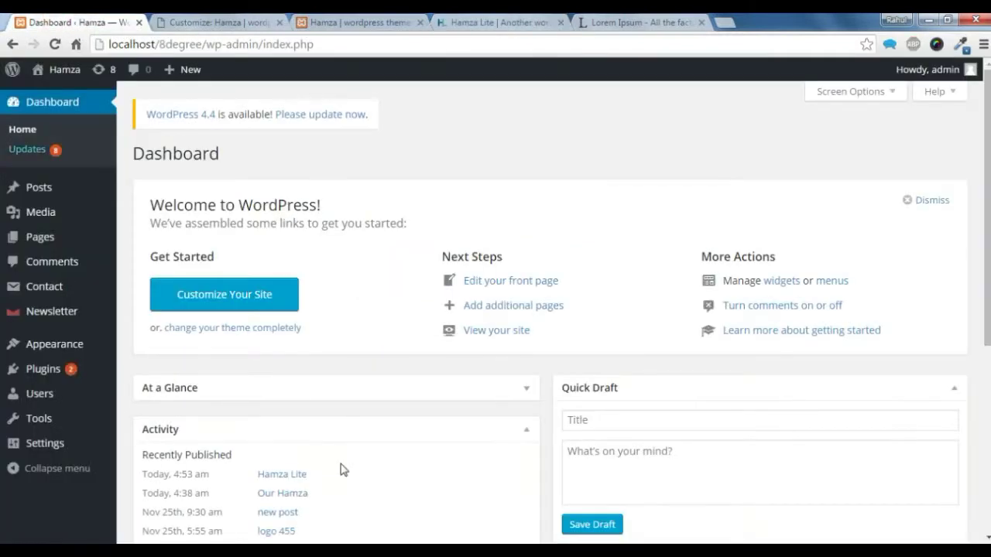
mouse_move(46, 188)
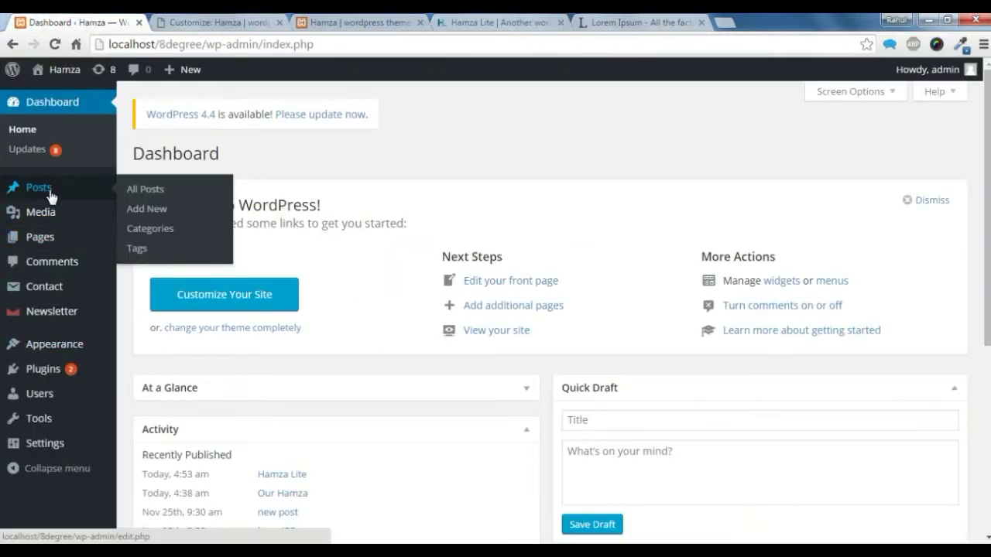
left_click(152, 212)
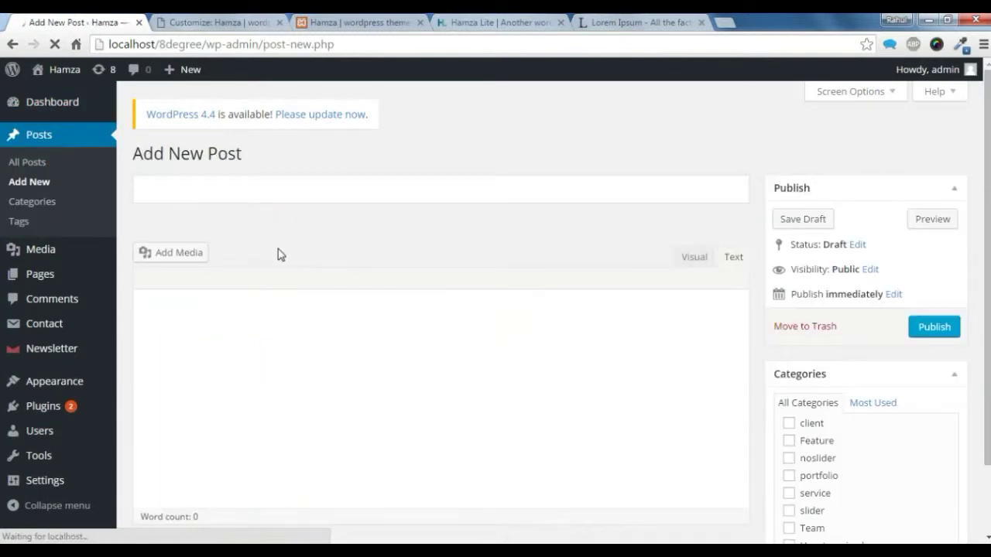
left_click(239, 190)
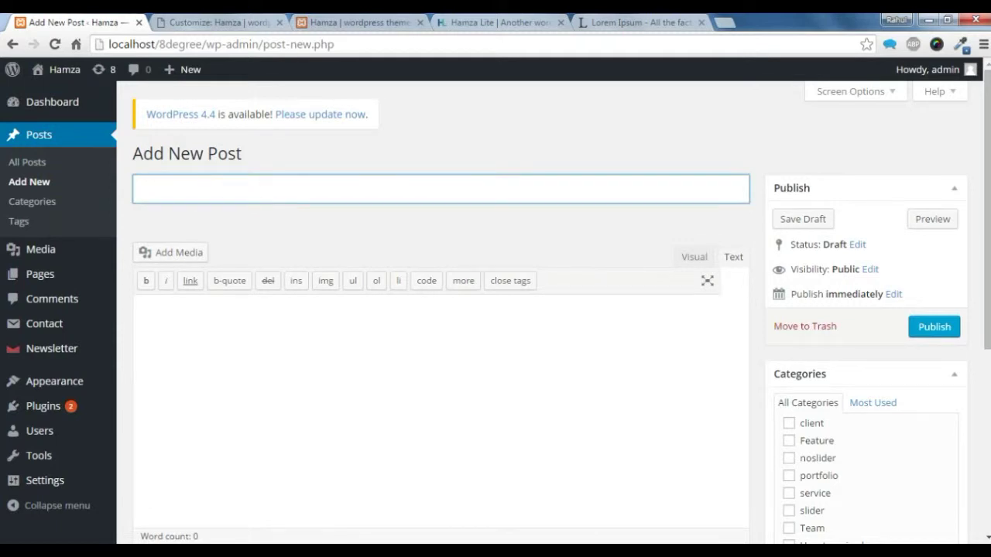
type("Abvout")
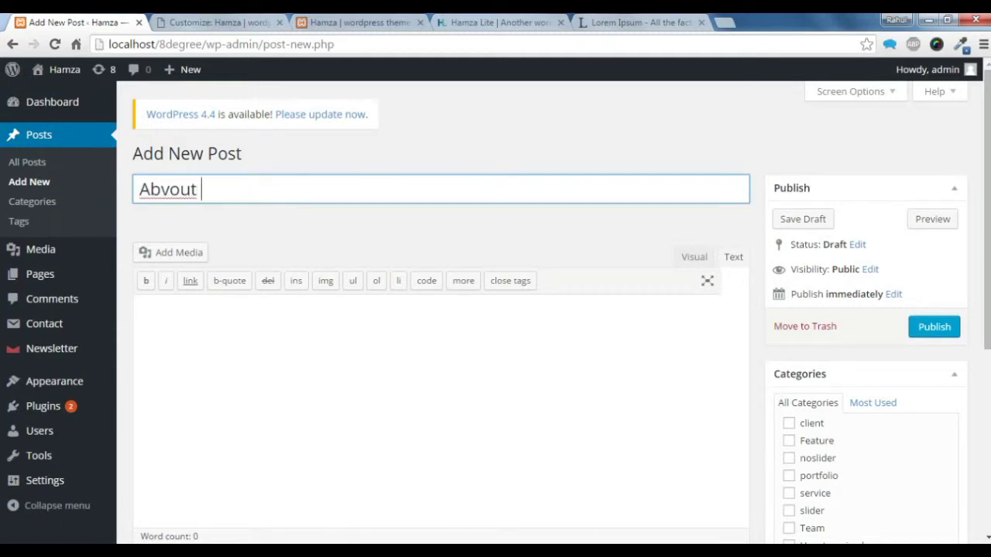
key("BackSpace")
key("BackSpace")
key("BackSpace")
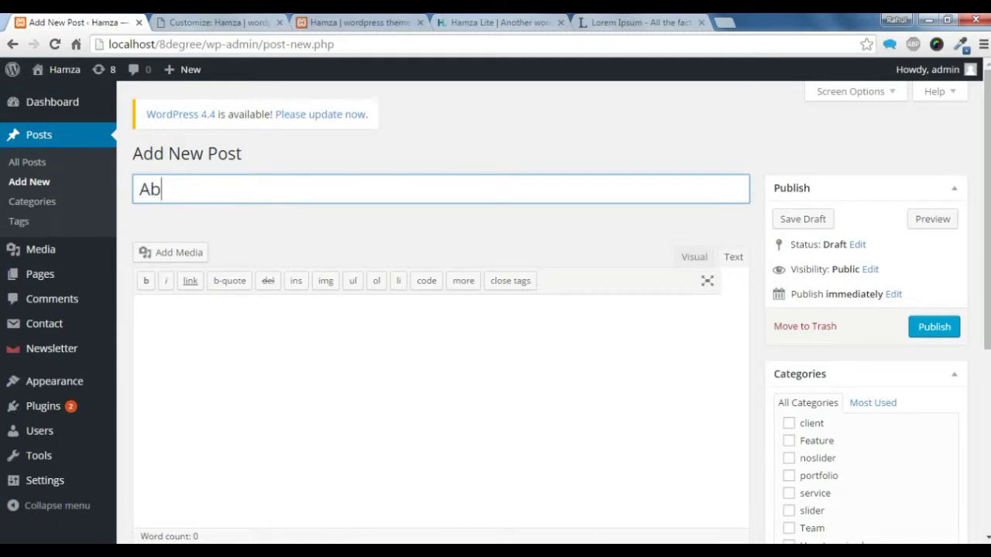
type("out Hamz")
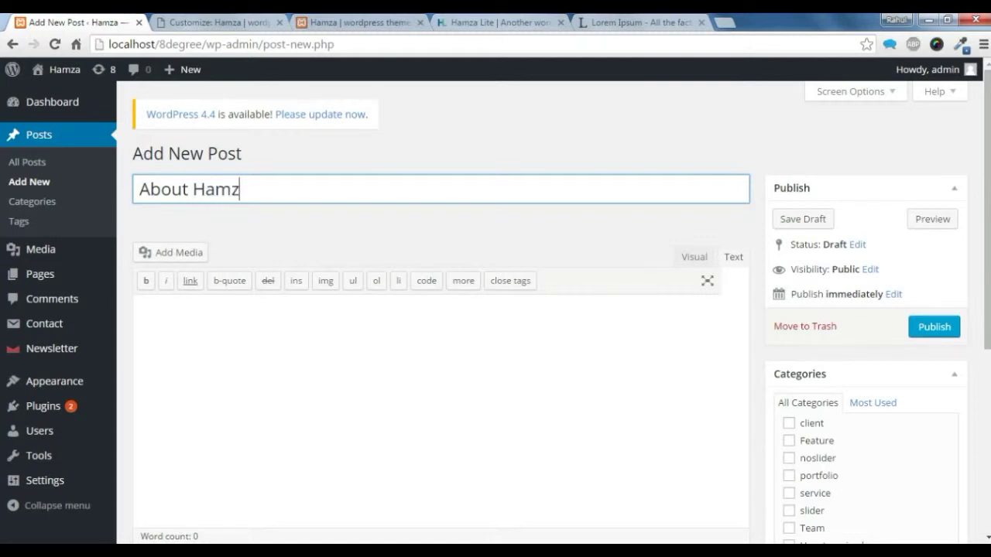
type("a Lite")
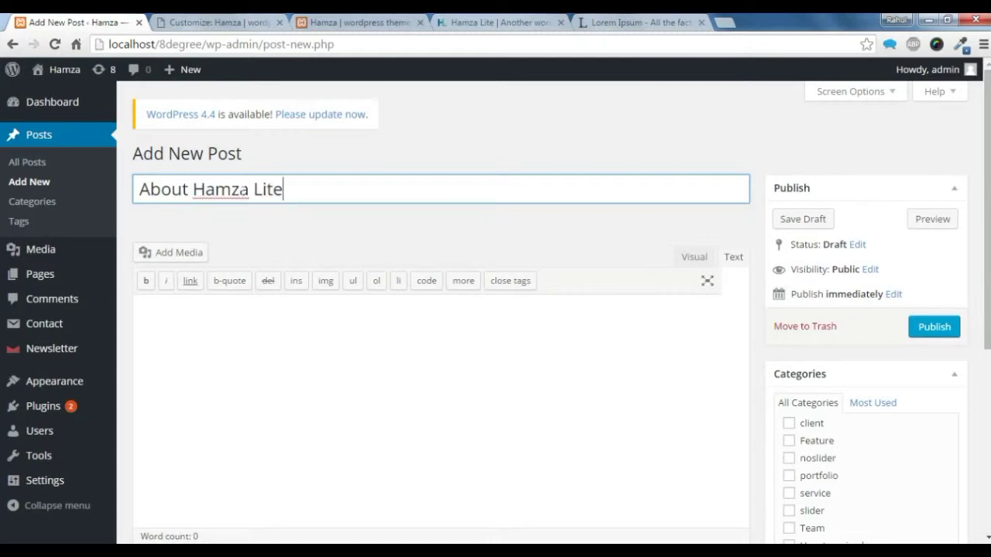
Copy the whole "What is Lorem Ipsum?" paragraph from the open lipsum.com page.
left_click(210, 313)
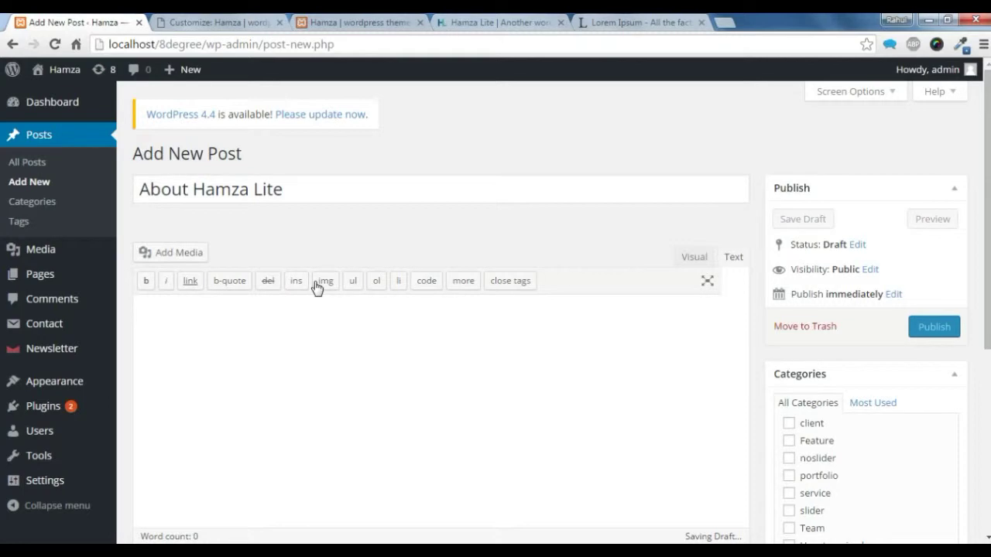
left_click(612, 22)
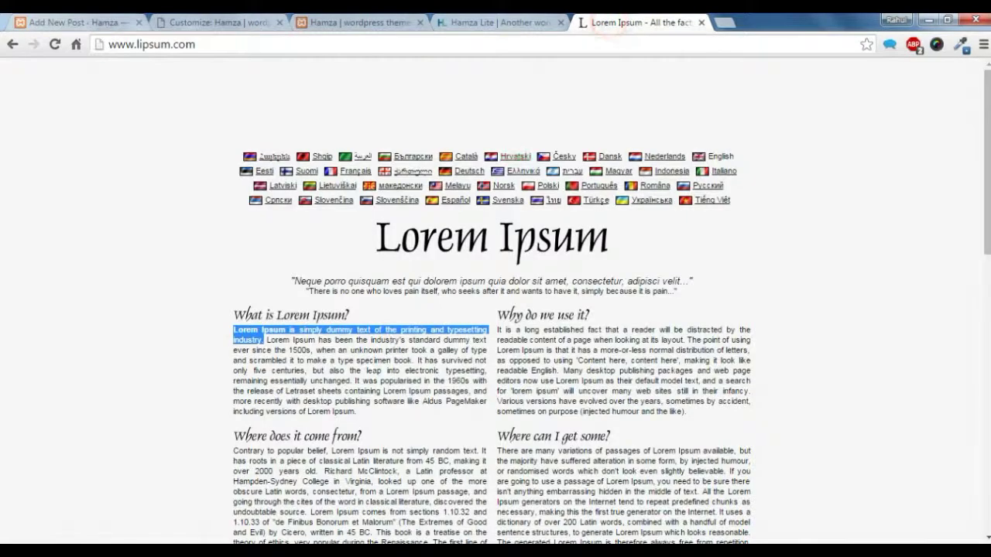
left_click(297, 374)
left_click_drag(355, 411, 234, 329)
right_click(273, 347)
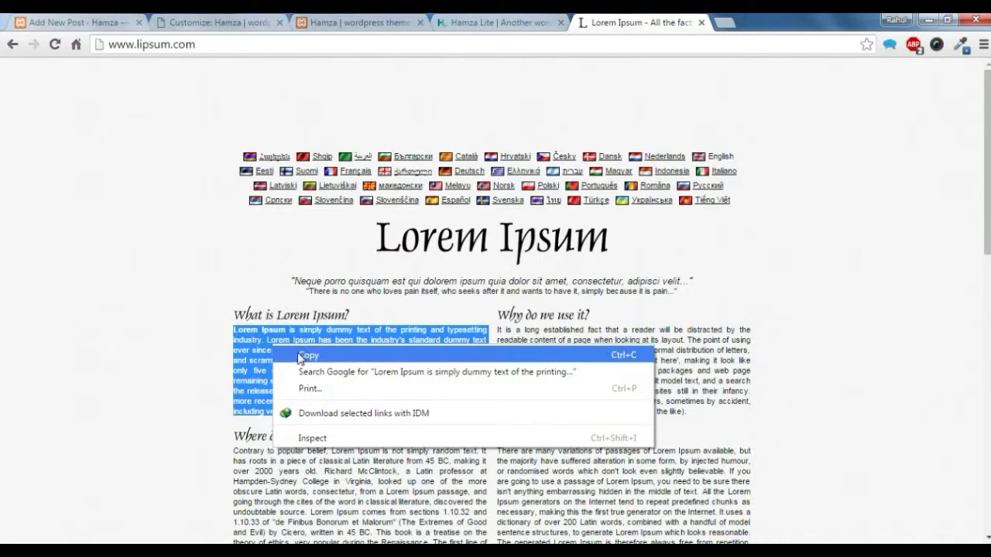
left_click(300, 356)
Paste the copied Lorem Ipsum paragraph into the body of the About Hamza Lite post and publish the post.
left_click(69, 22)
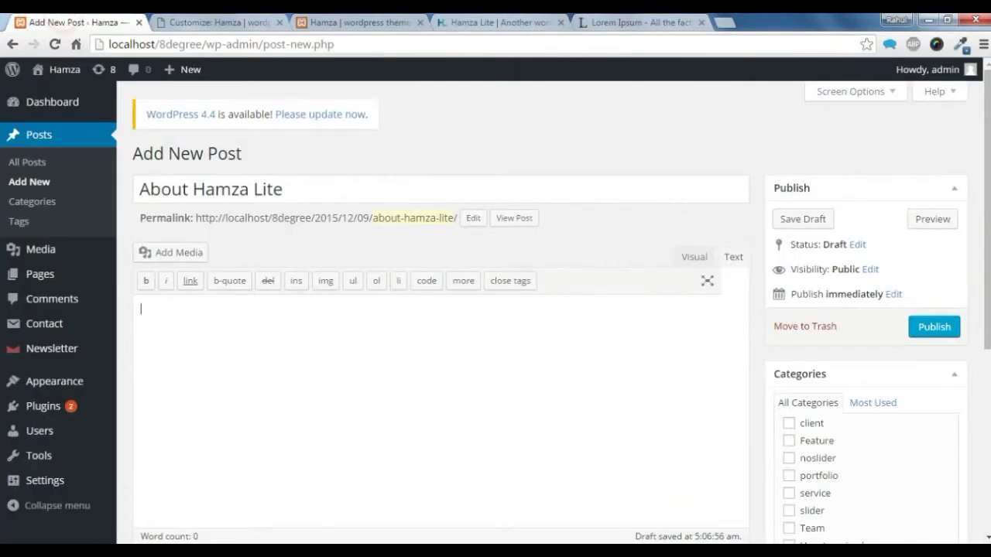
right_click(258, 363)
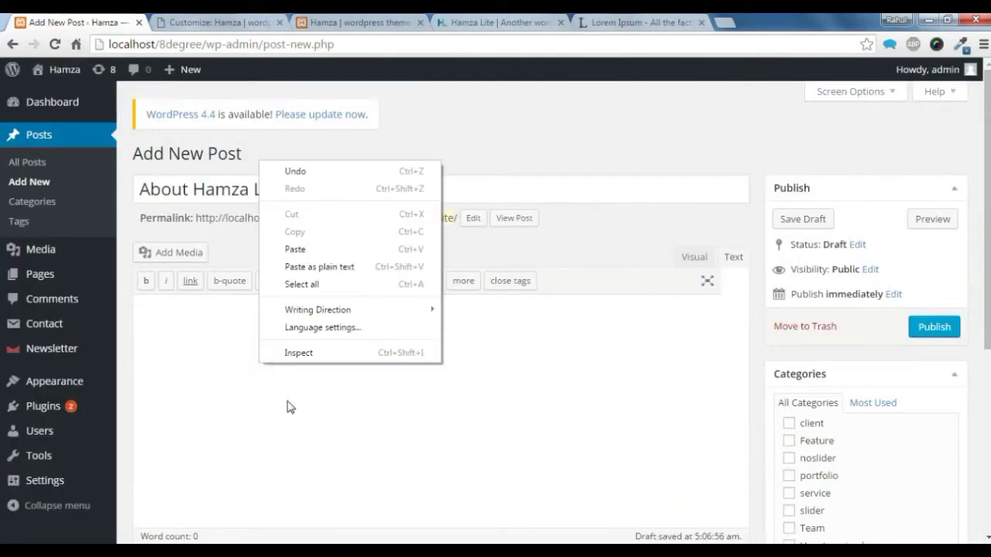
left_click(296, 250)
scroll(495, 310, "down", 2)
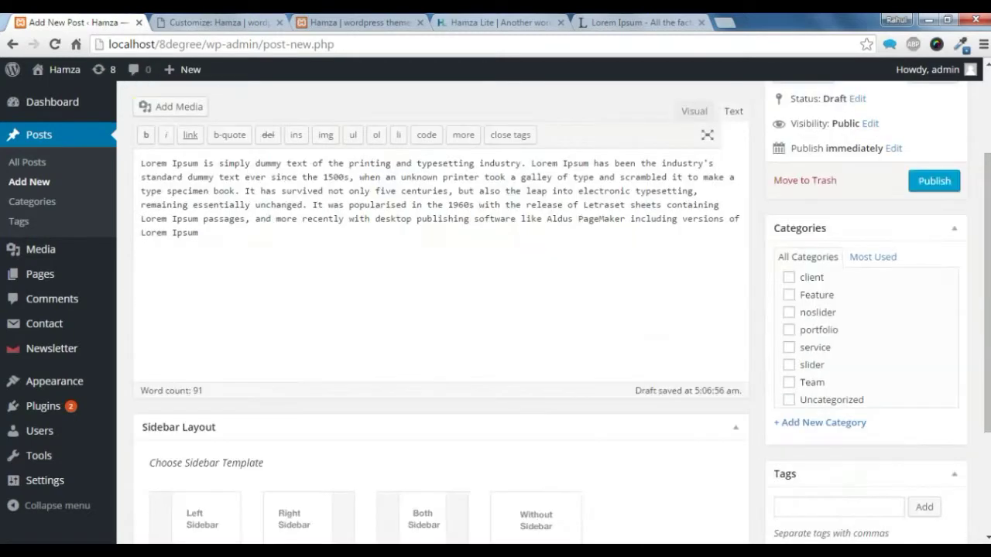
left_click(931, 181)
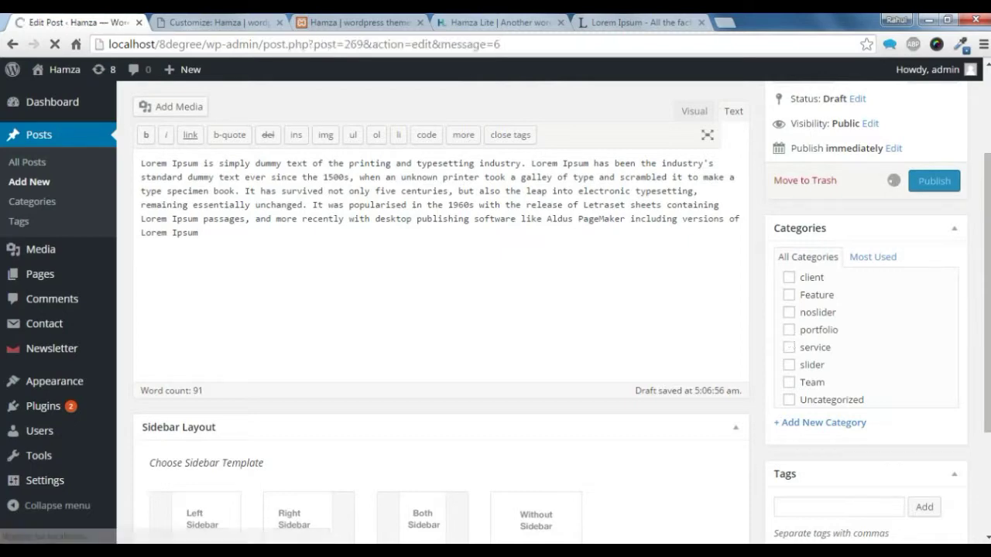
Set the purple and green website mockup from the media library as the post's featured image and update the post.
scroll(794, 366, "down", 3)
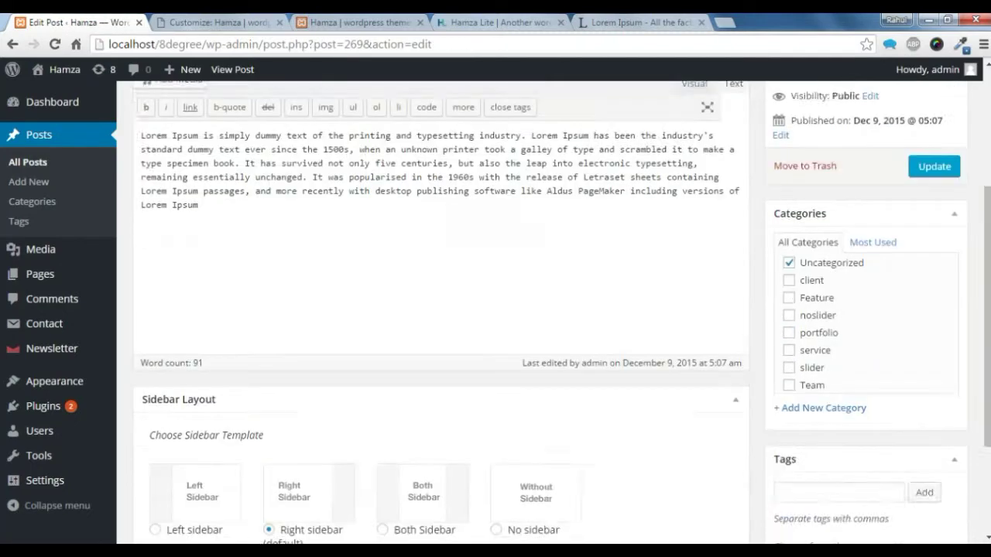
left_click(813, 466)
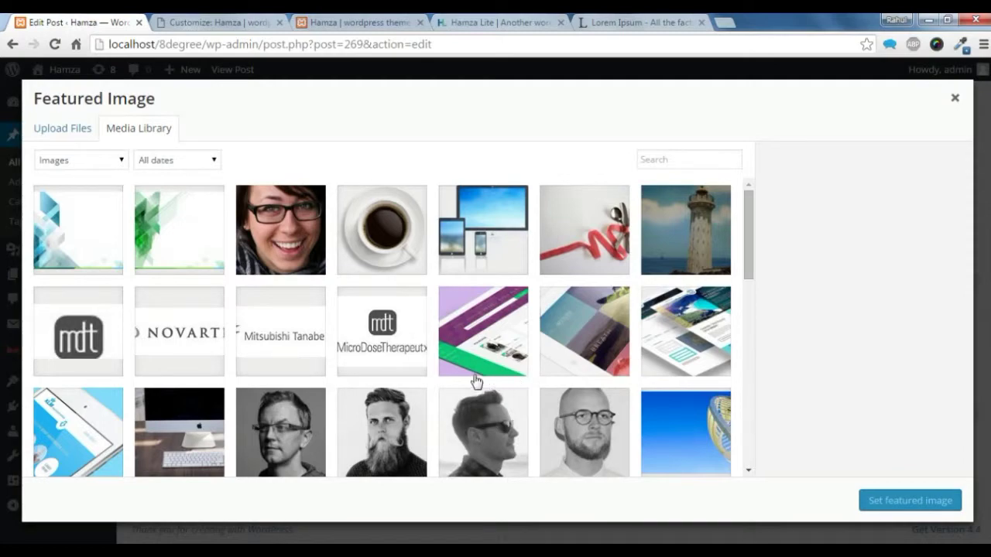
left_click(496, 353)
left_click(887, 500)
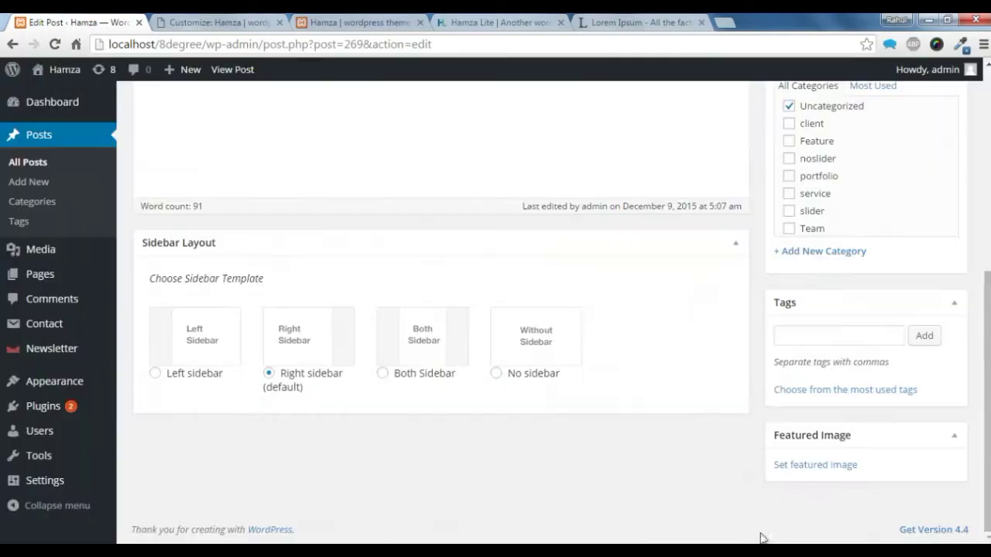
scroll(876, 343, "up", 5)
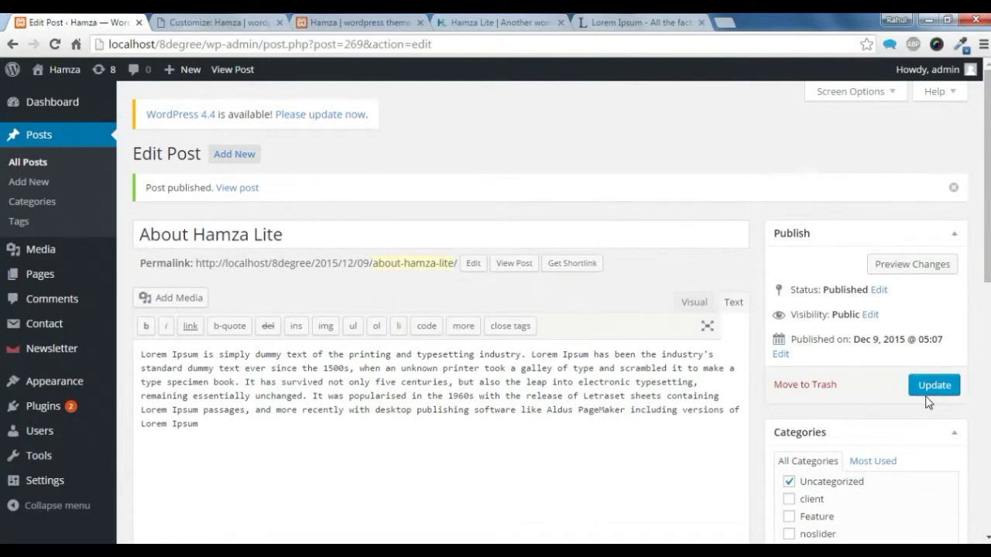
left_click(933, 389)
Reload the theme customizer page, discarding its unsaved changes.
left_click(205, 21)
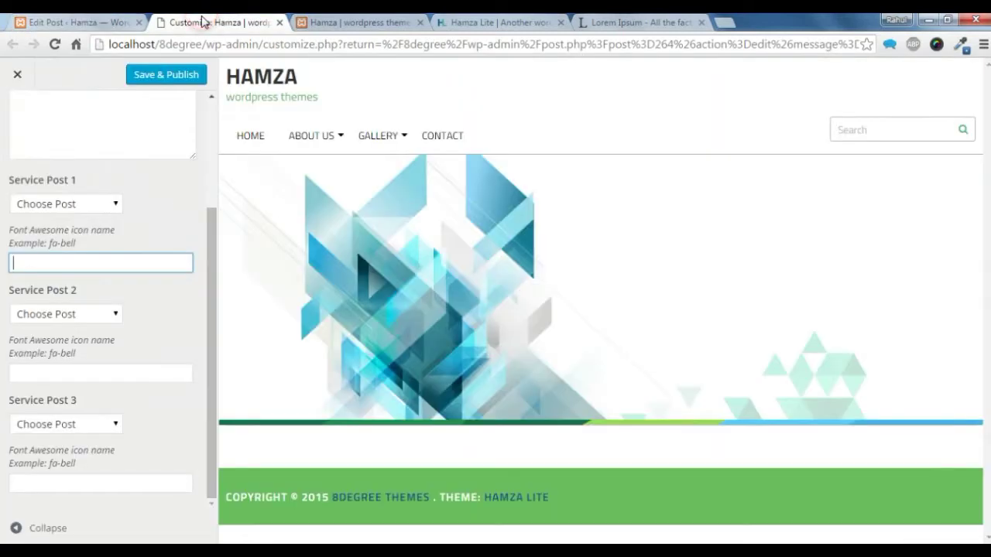
left_click(206, 44)
key("Return")
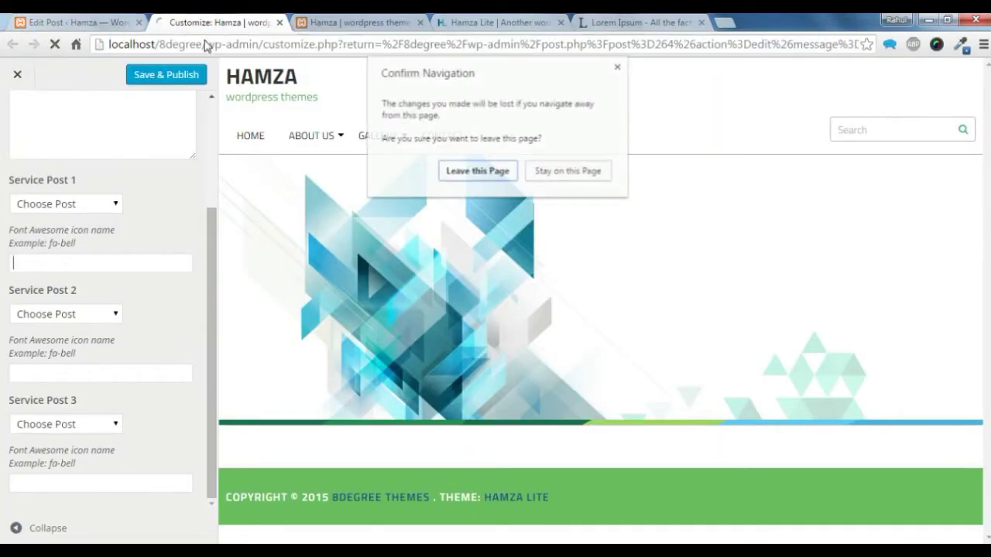
left_click(478, 171)
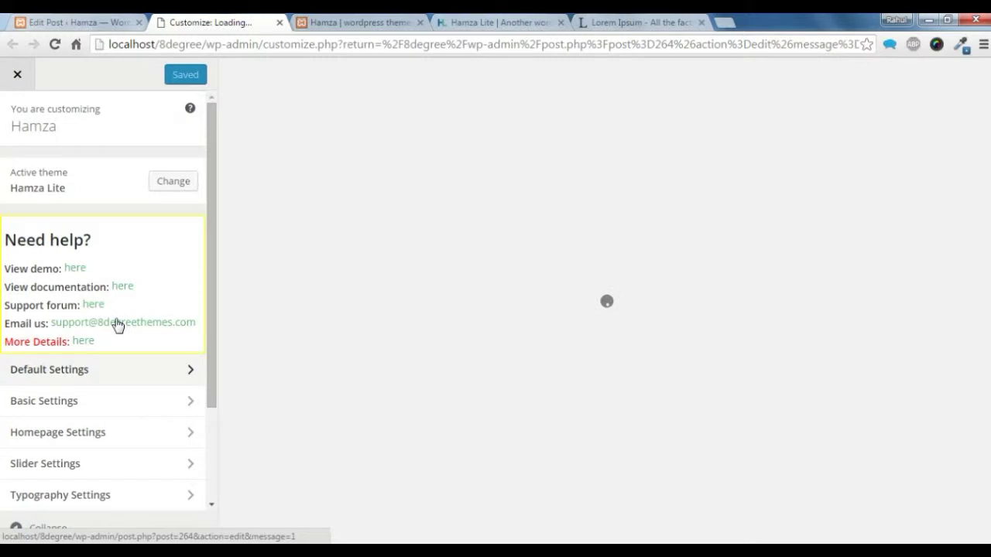
In the homepage's Call To Action Settings, choose "About Hamza Lite" as the call to action post and check the section in the preview.
scroll(117, 325, "down", 2)
left_click(111, 311)
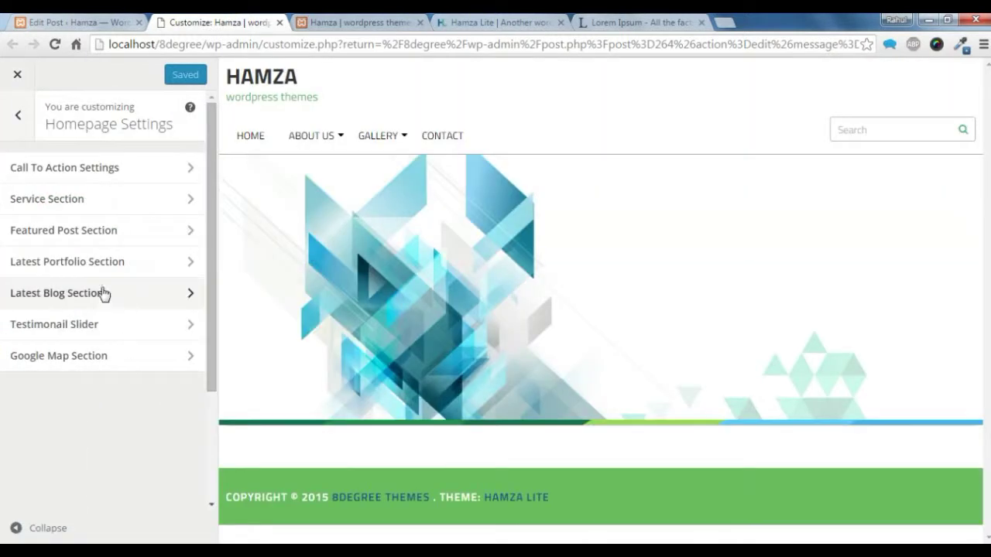
left_click(82, 168)
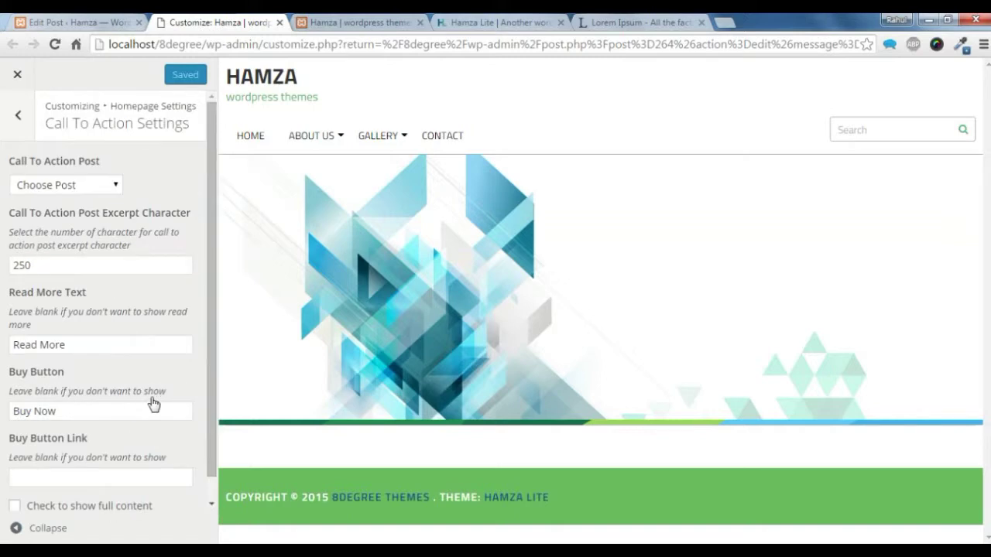
left_click(82, 186)
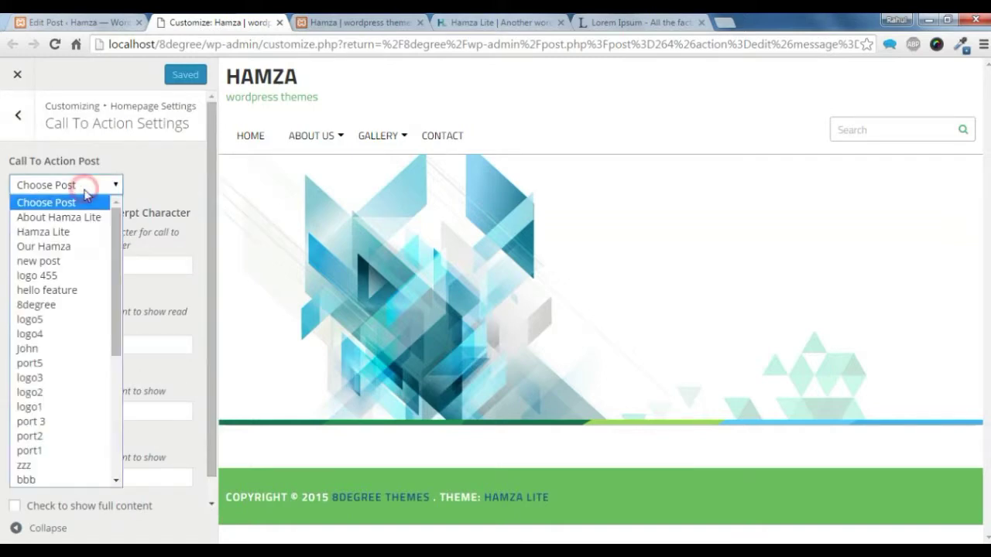
left_click(78, 220)
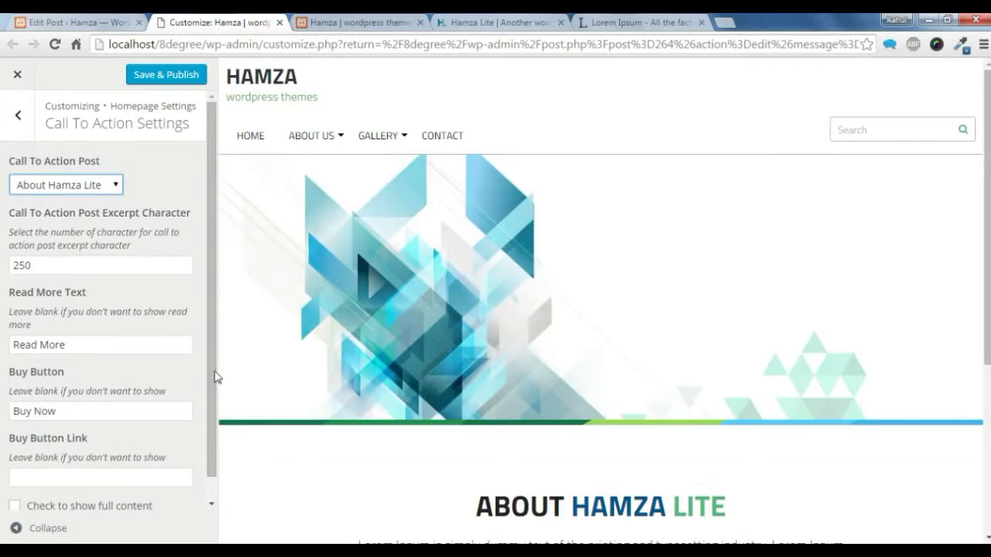
scroll(389, 461, "down", 4)
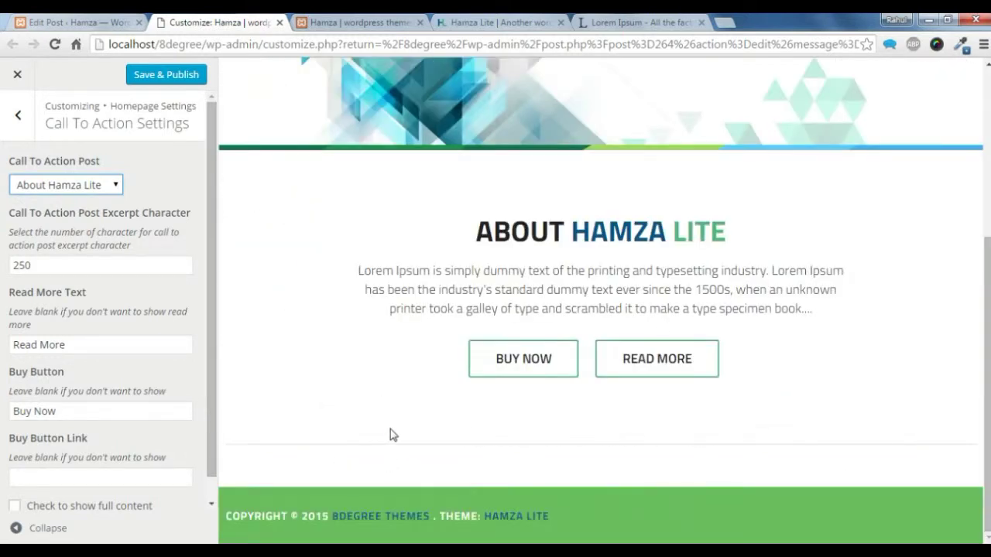
Review the Read More text and the Buy Now button label in the Call To Action Settings.
triple_click(68, 345)
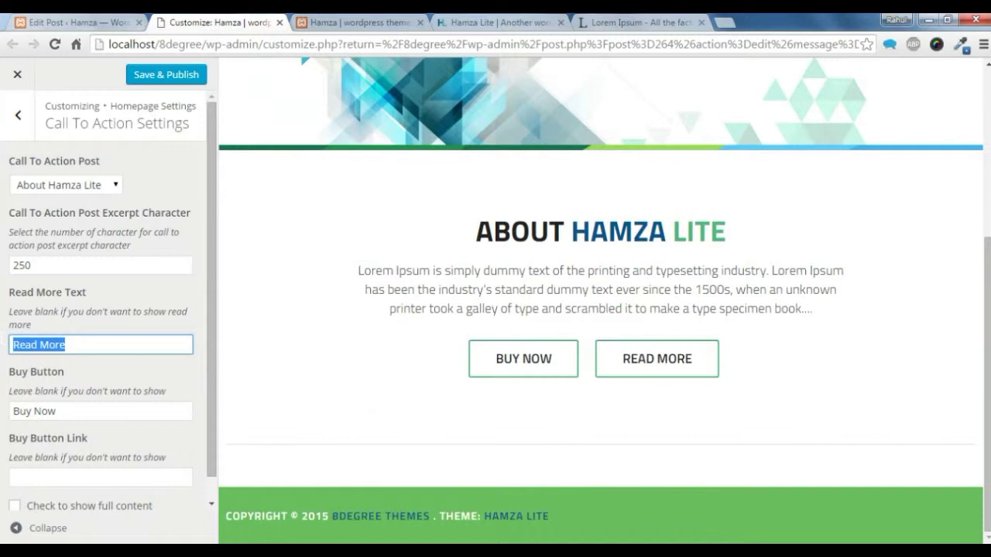
mouse_move(253, 551)
left_click(137, 377)
triple_click(60, 410)
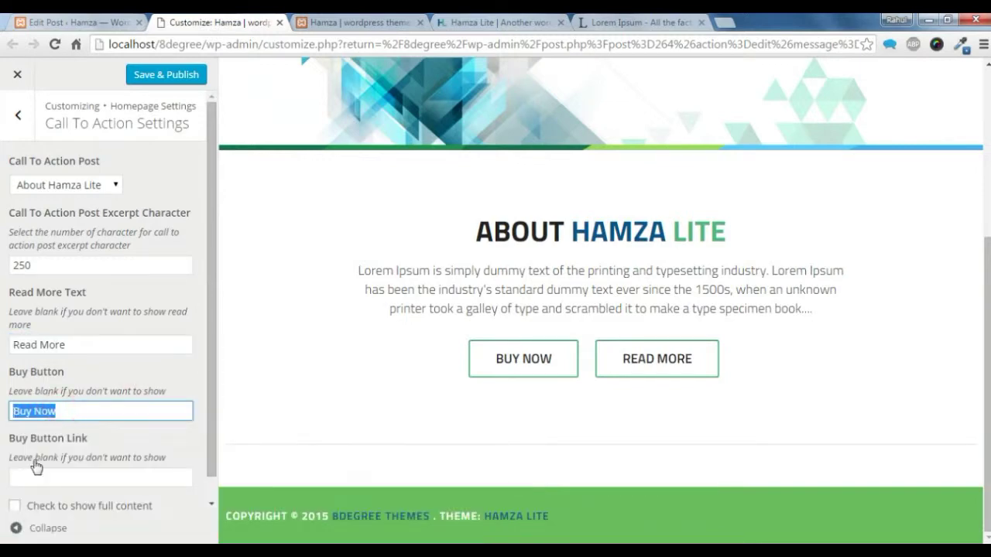
Copy the Hamza Lite demo page's address, 8degreethemes.com/demo/hamza-lite/, and paste it as the Buy Button Link.
scroll(66, 437, "down", 1)
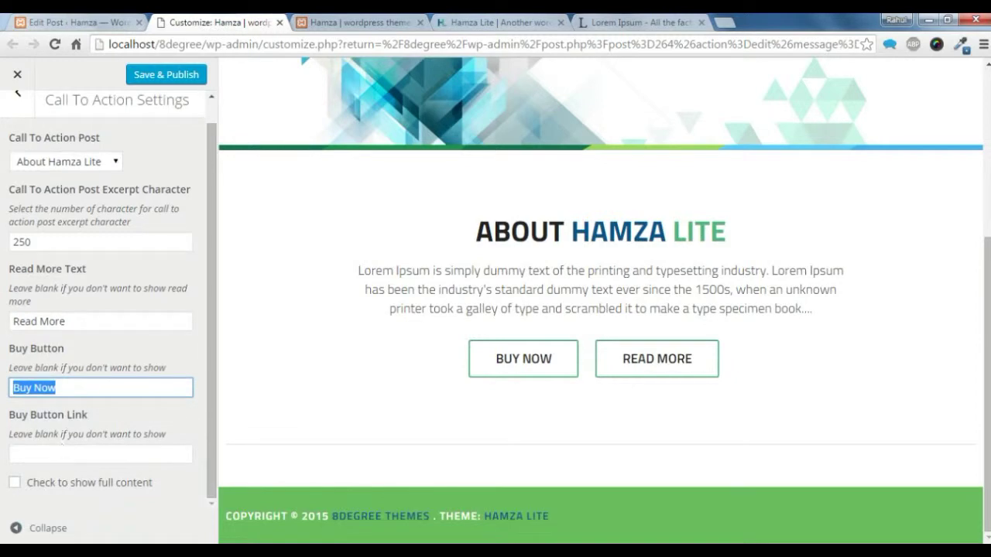
left_click(484, 22)
right_click(373, 45)
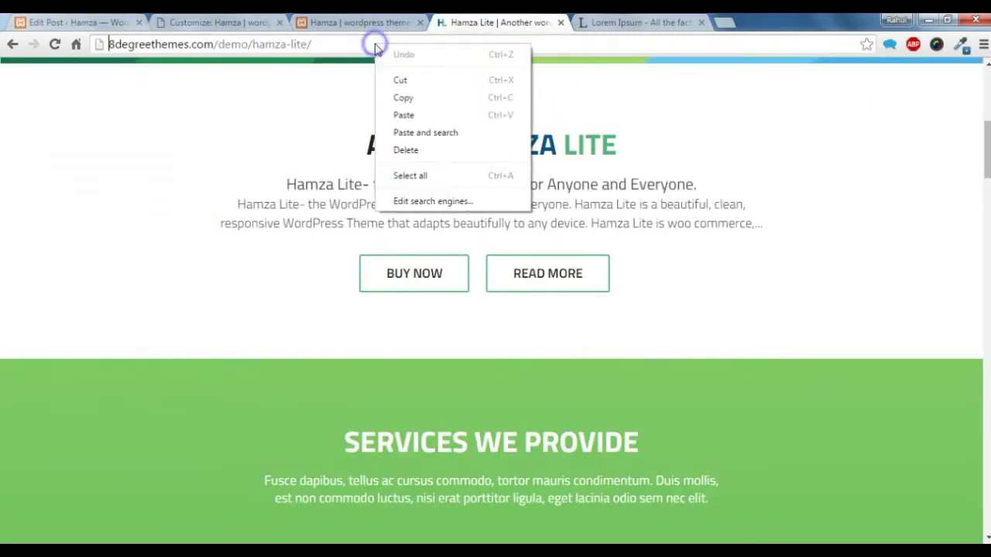
left_click(402, 98)
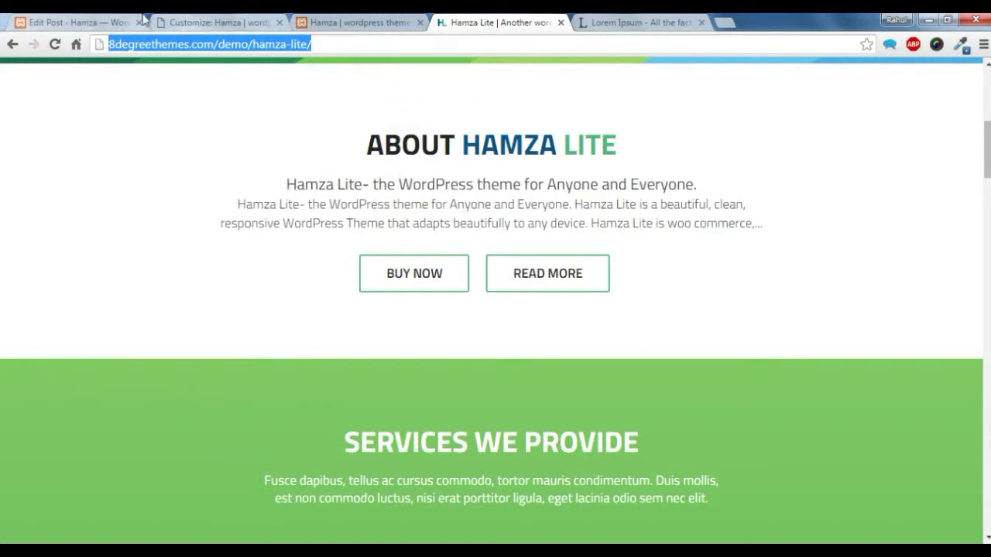
left_click(197, 22)
left_click(89, 453)
right_click(89, 453)
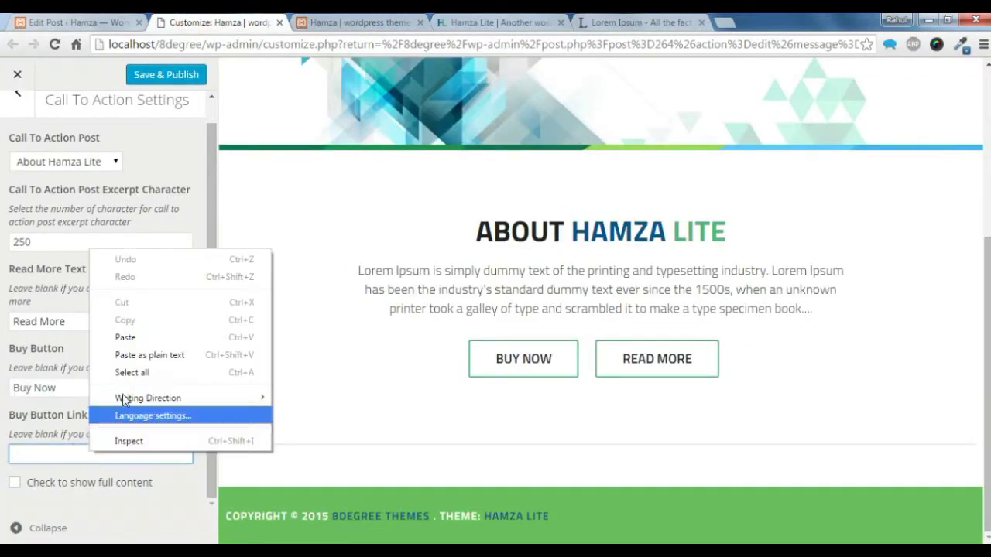
left_click(128, 339)
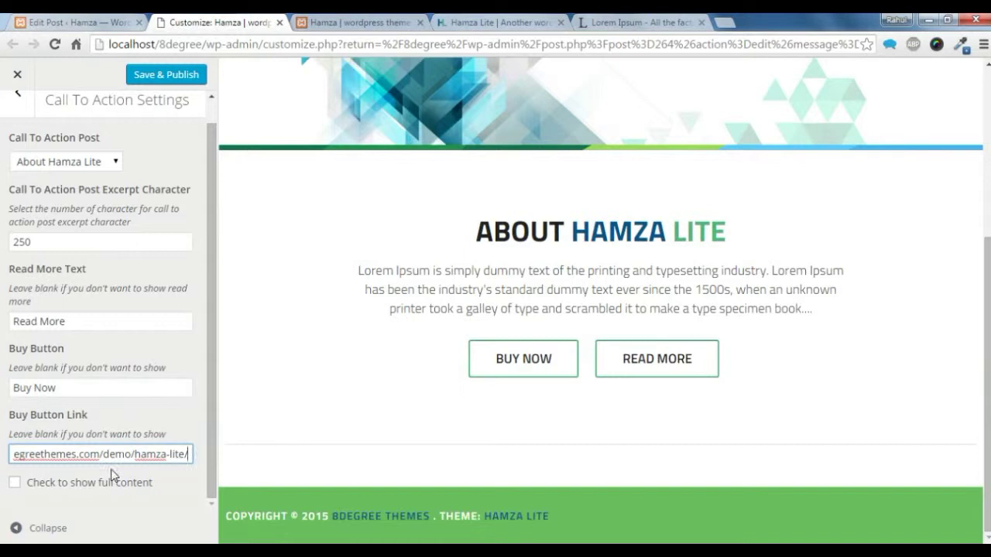
Try showing the full post content in the call to action, switch it back off and focus the excerpt character setting.
left_click(18, 484)
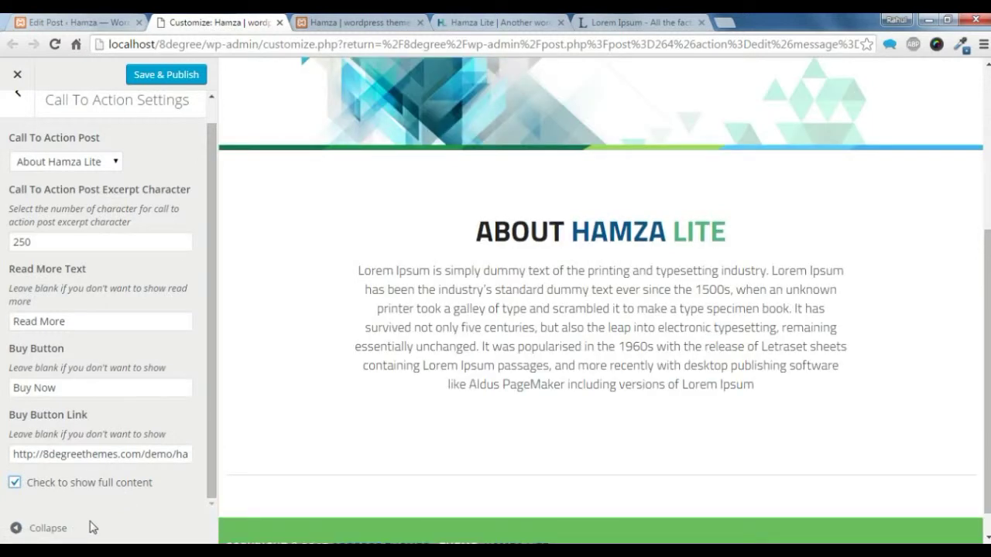
left_click(15, 482)
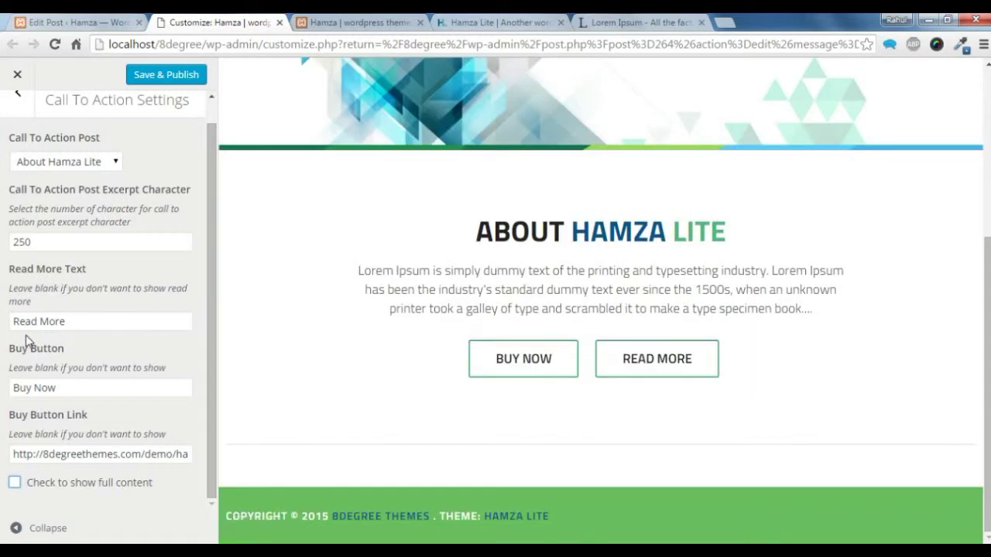
left_click(49, 242)
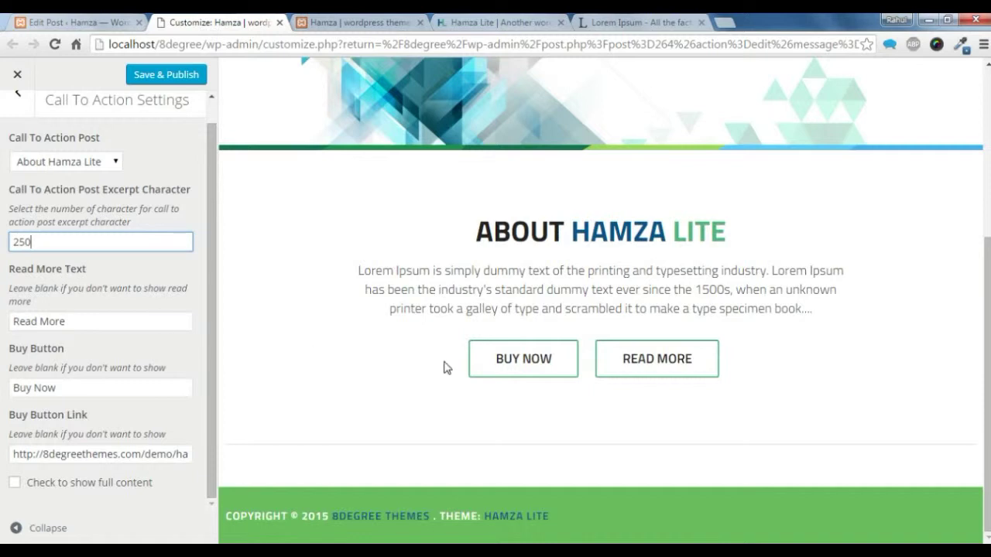
scroll(115, 236, "up", 1)
scroll(114, 236, "down", 1)
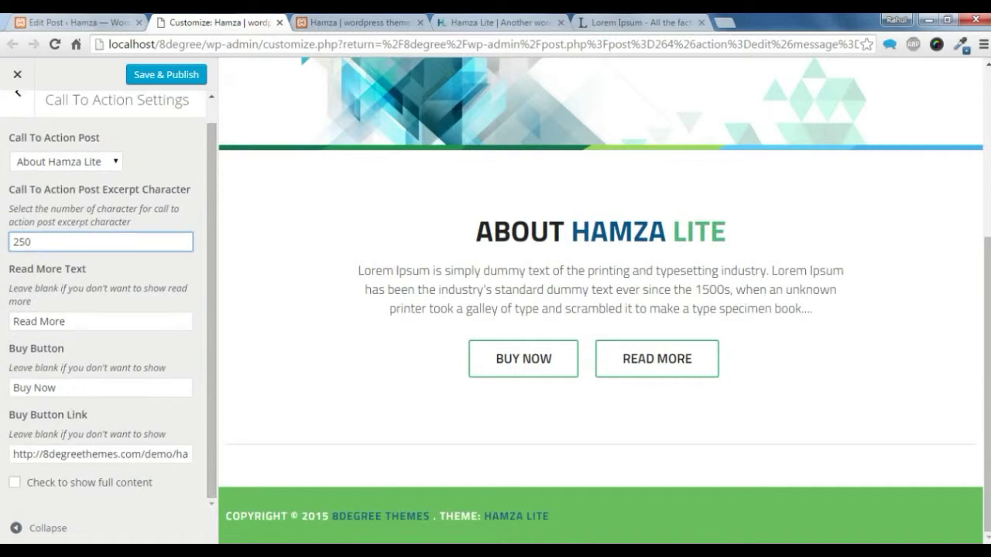
Follow the call to action's Read More link in the preview and look through the About Hamza Lite post page.
left_click(661, 354)
right_click(662, 354)
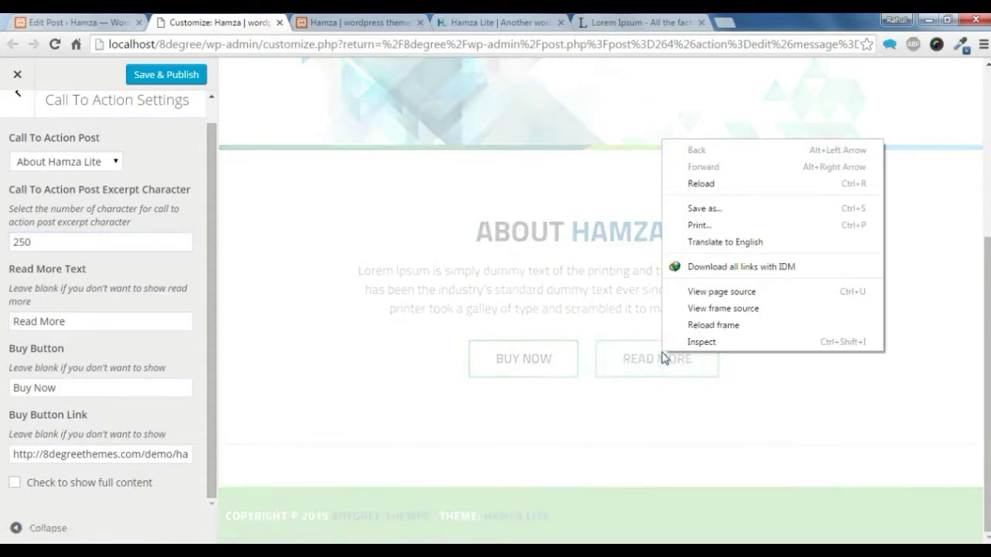
left_click(608, 387)
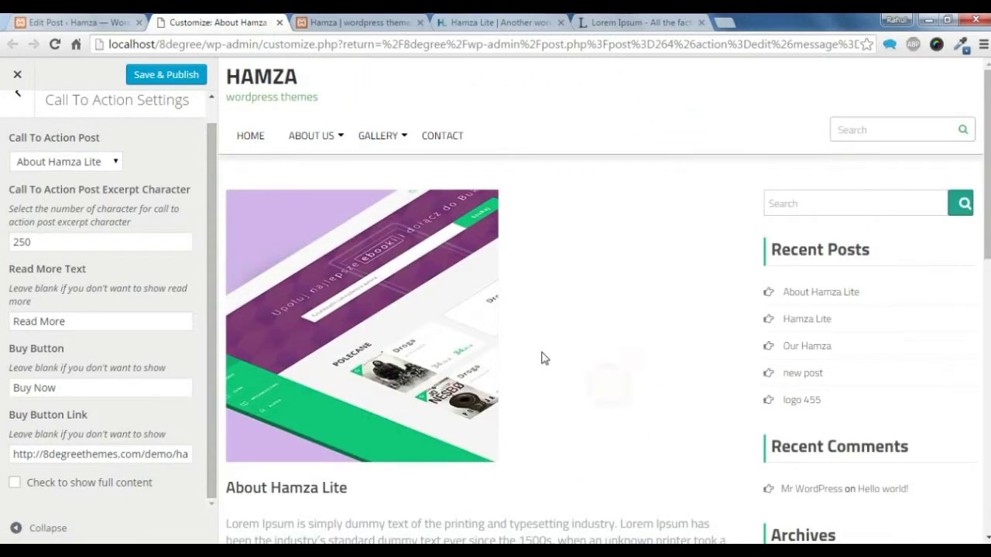
scroll(541, 353, "down", 3)
scroll(542, 362, "down", 3)
scroll(541, 362, "up", 4)
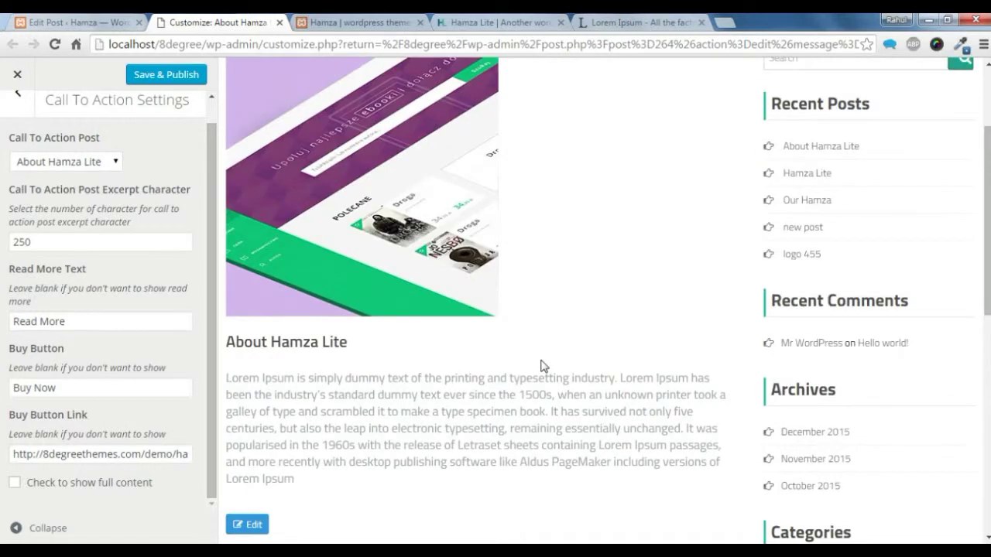
scroll(542, 366, "up", 3)
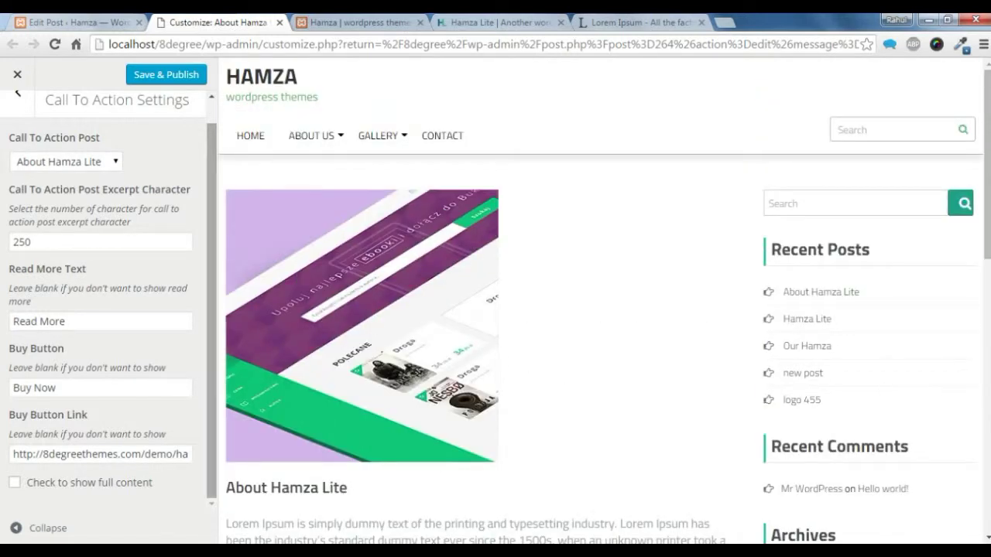
Save and publish the call to action settings in the customizer.
left_click(166, 74)
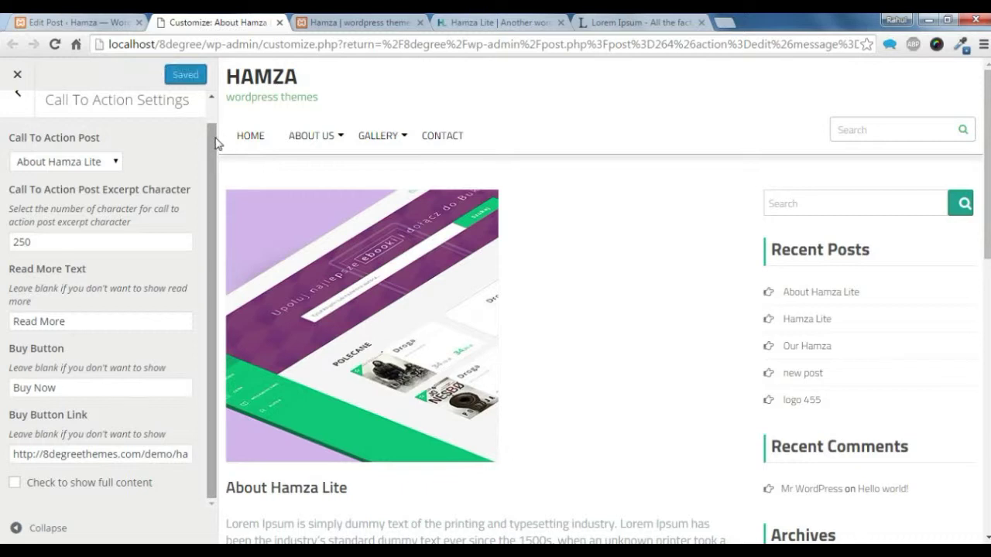
scroll(215, 143, "up", 1)
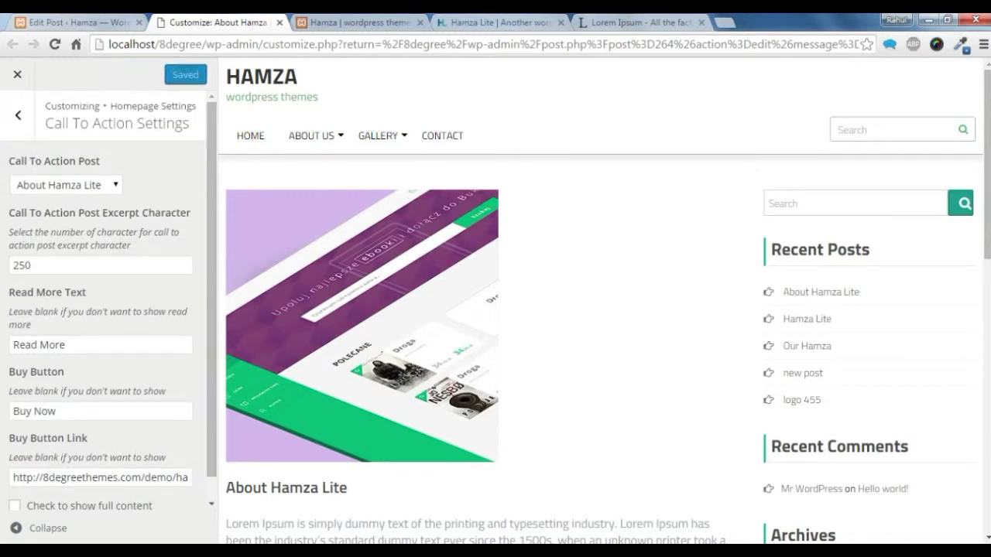
Start a new WordPress post and title it "service hamza".
left_click(112, 19)
mouse_move(109, 267)
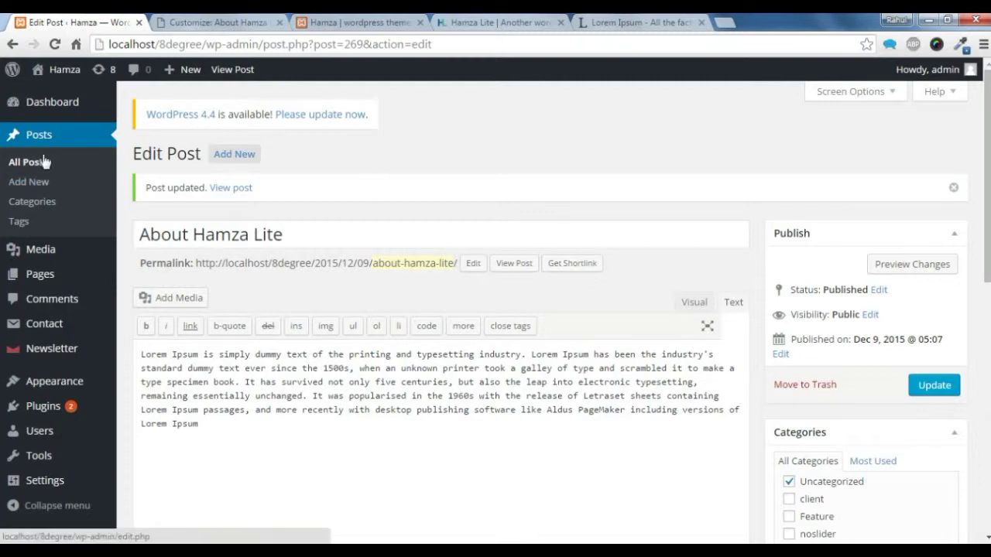
left_click(226, 157)
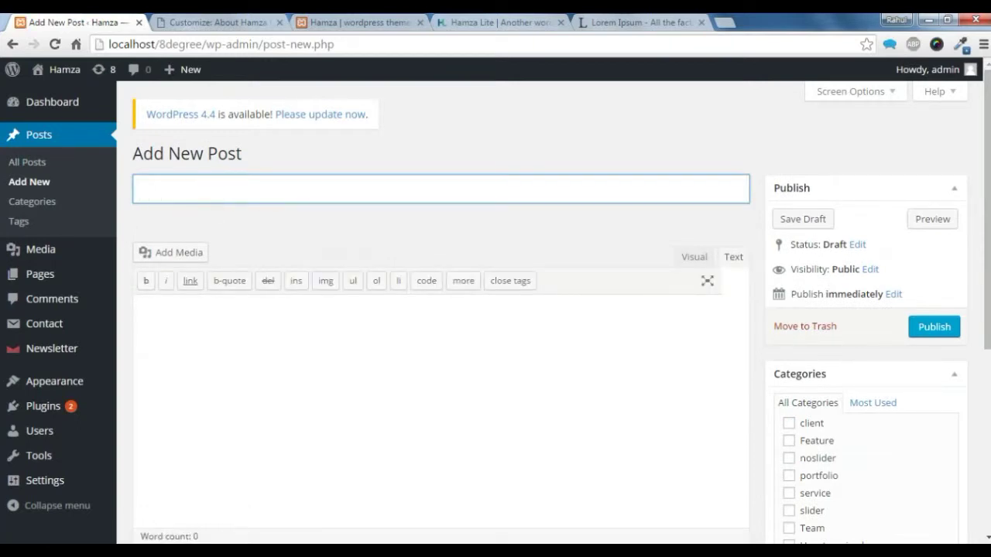
type("ervice hamza")
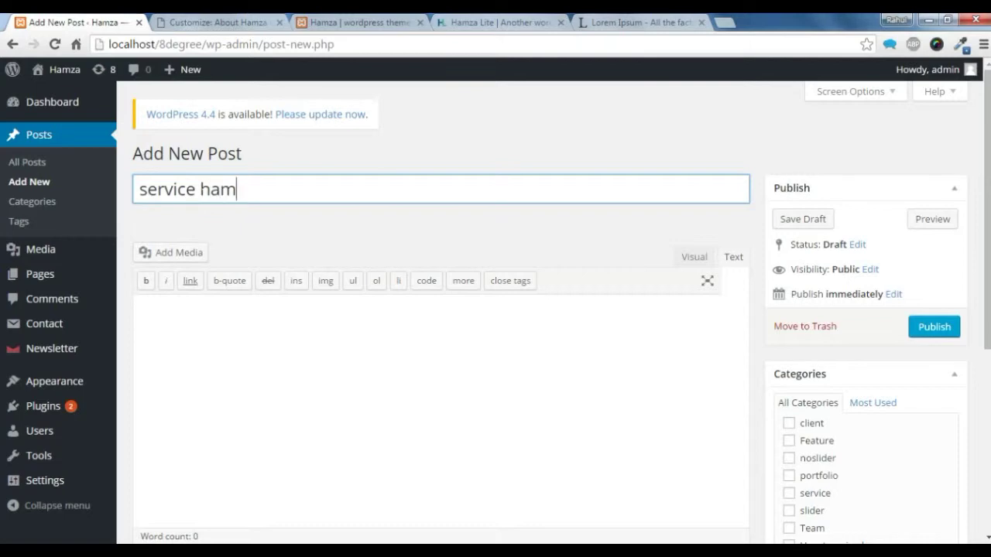
left_click(199, 338)
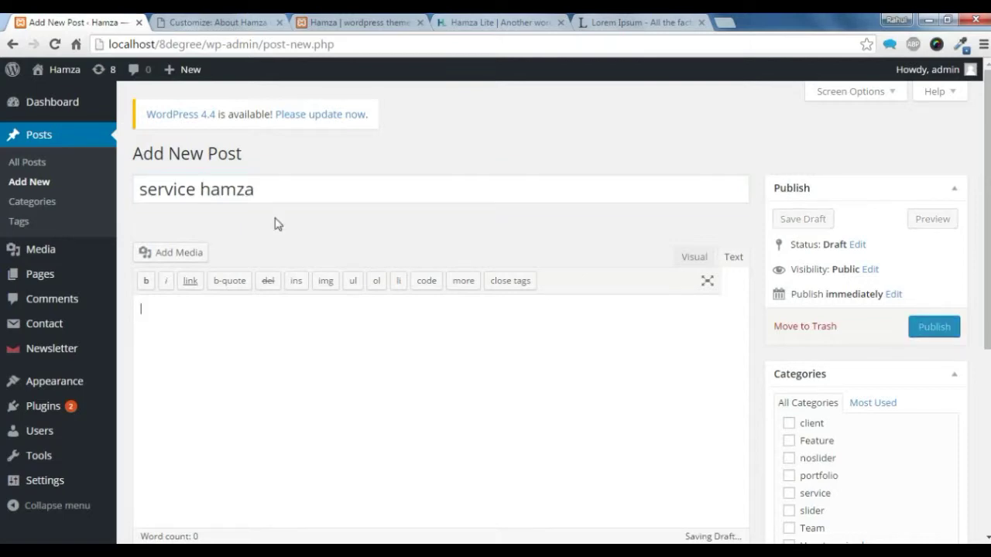
Copy the first Lorem Ipsum sentence from lipsum.com into the body of the service hamza post and publish the post.
left_click(658, 22)
left_click(235, 329)
left_click_drag(235, 329, 266, 341)
right_click(263, 339)
left_click(287, 348)
left_click(77, 22)
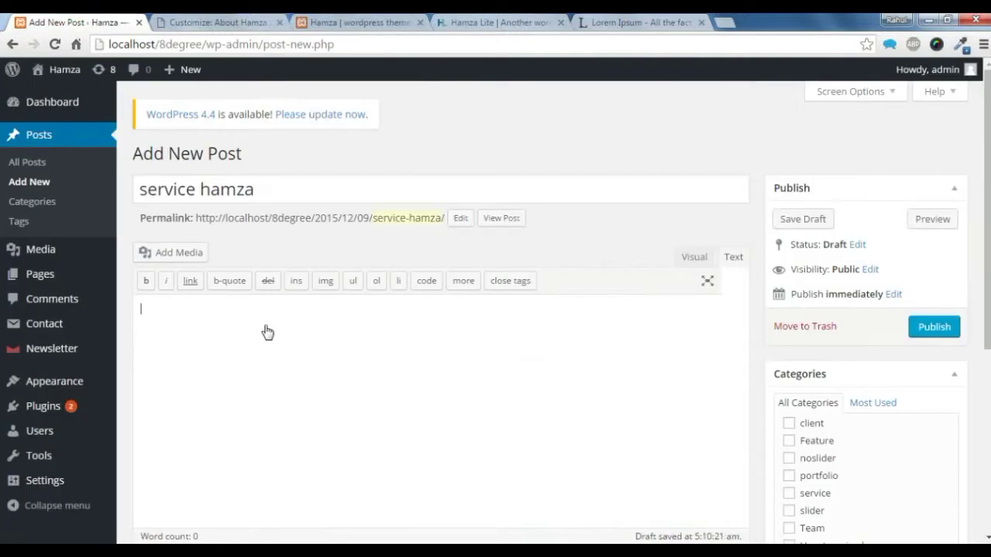
right_click(264, 347)
left_click(314, 231)
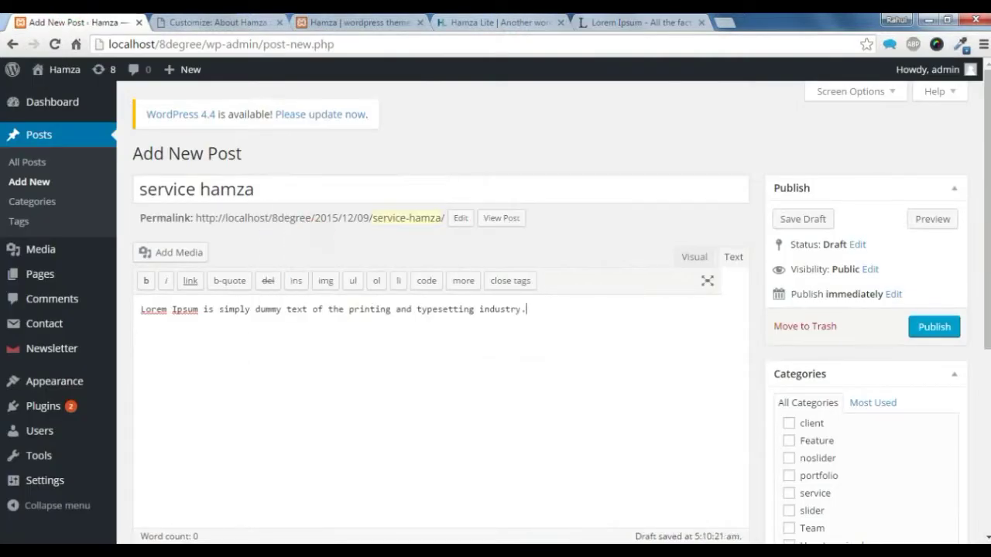
scroll(755, 348, "down", 1)
left_click(933, 255)
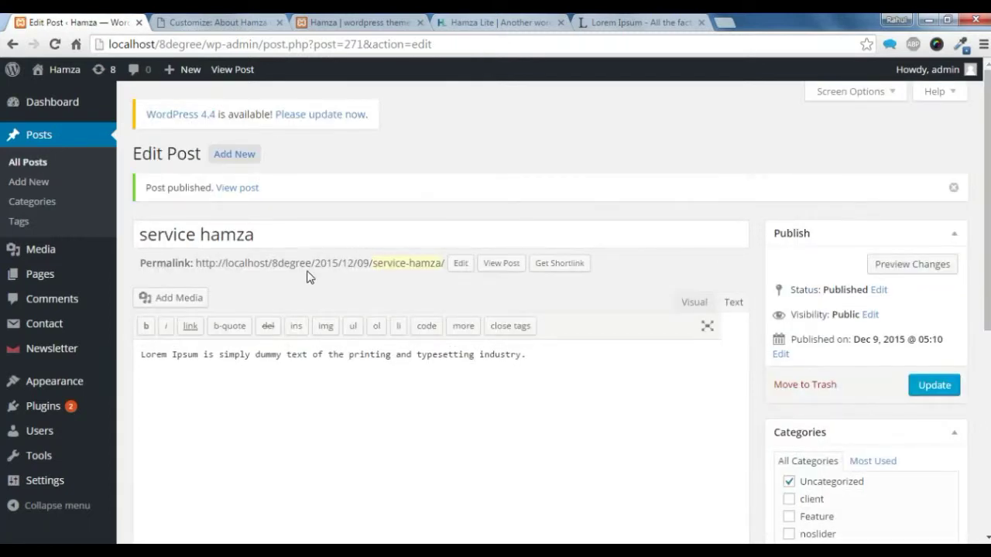
Examine the services and features sections of the Hamza Lite demo page.
left_click(471, 21)
scroll(465, 387, "up", 3)
scroll(449, 375, "down", 9)
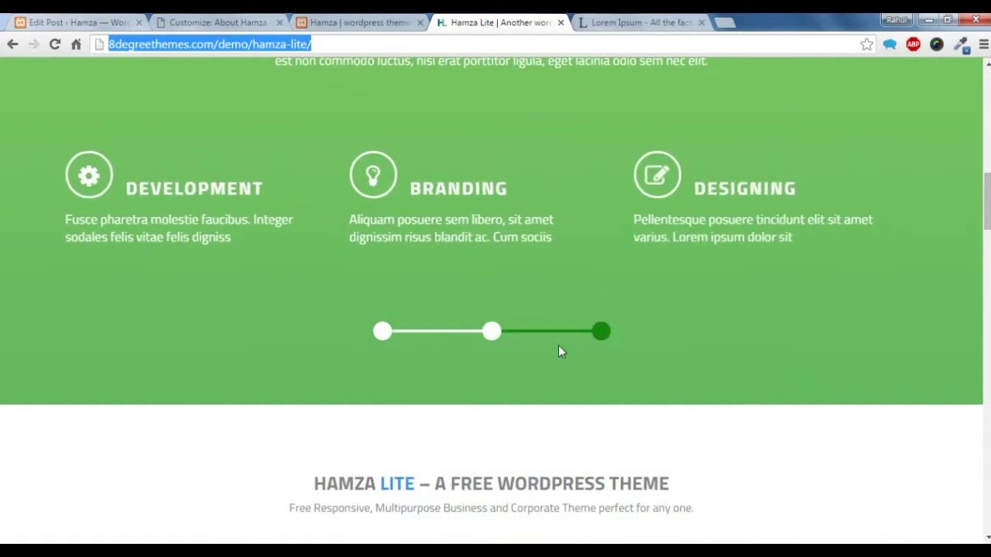
scroll(517, 291, "down", 6)
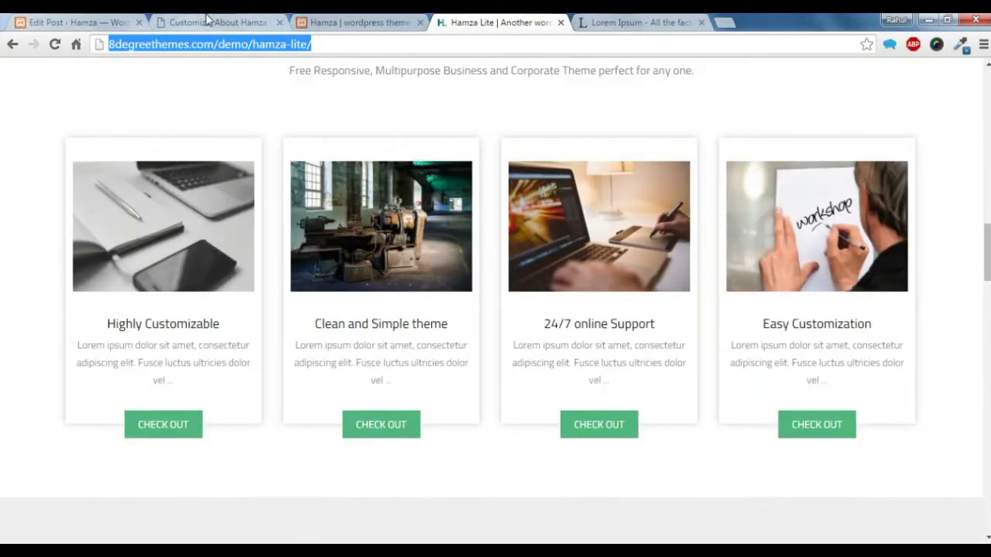
Start another new WordPress post and title it "feature hamza", correcting the misspelled first word.
left_click(206, 18)
left_click(94, 19)
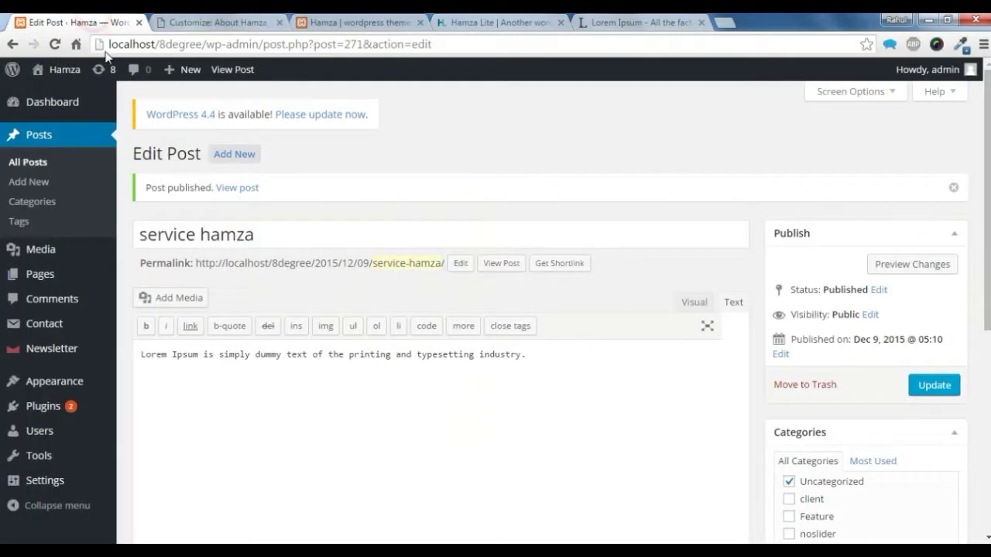
left_click(226, 155)
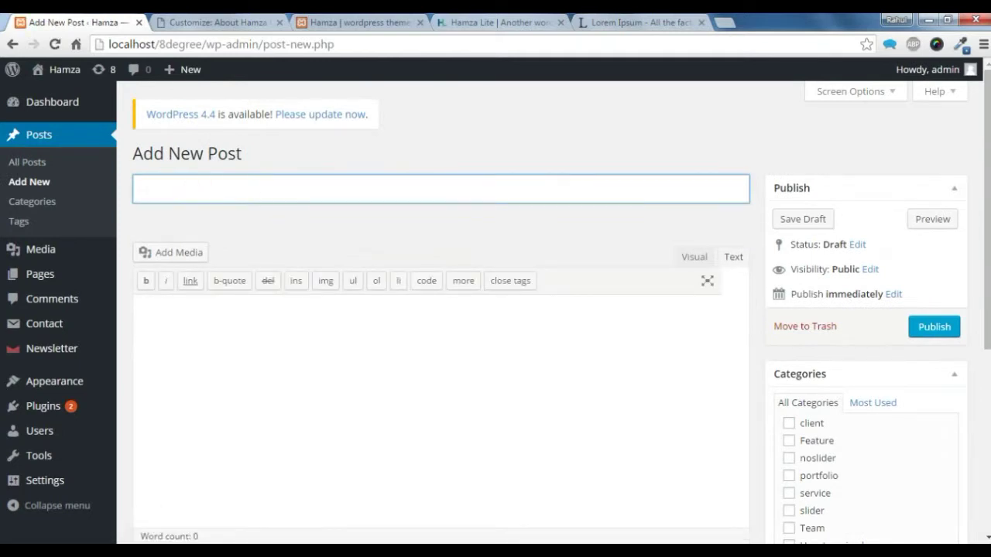
type("freature hamza")
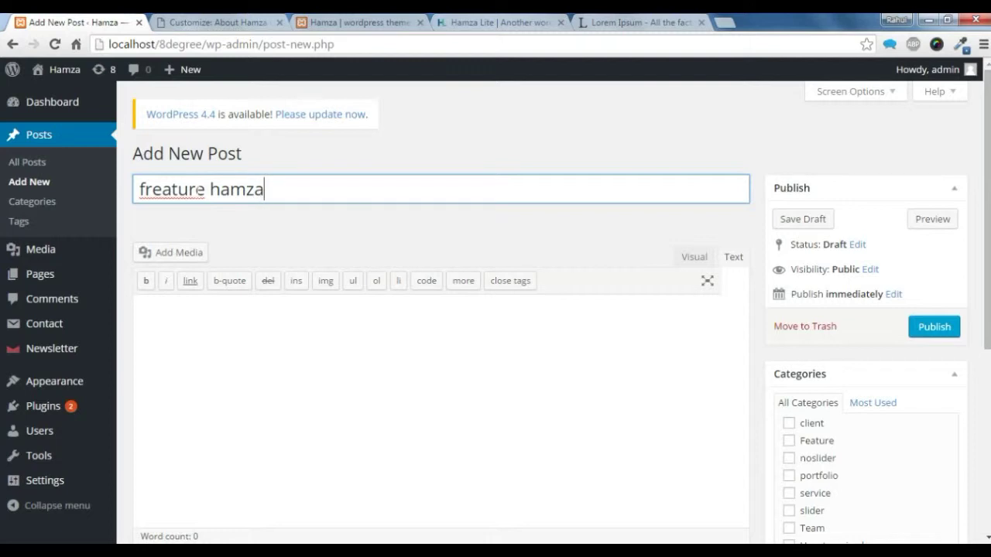
right_click(145, 192)
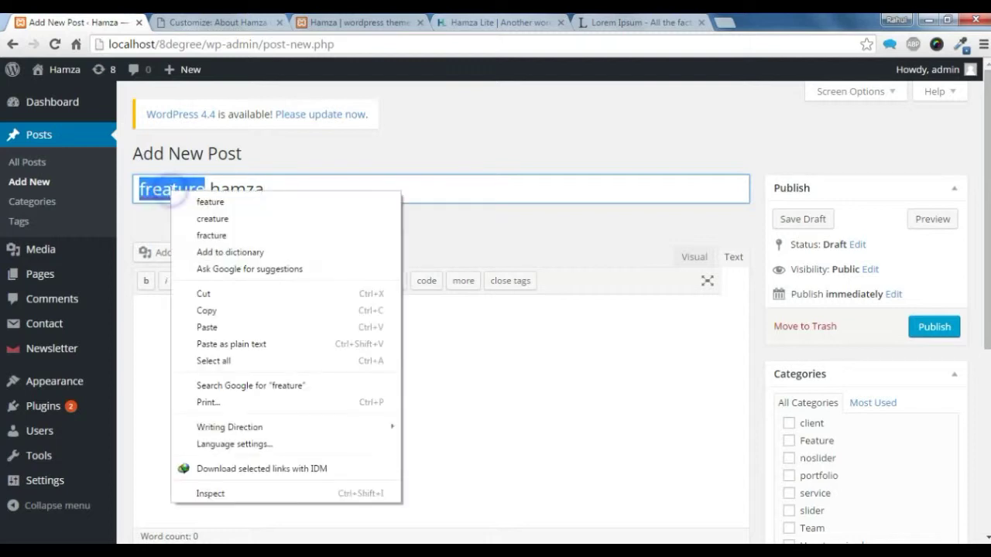
left_click(208, 201)
left_click(230, 354)
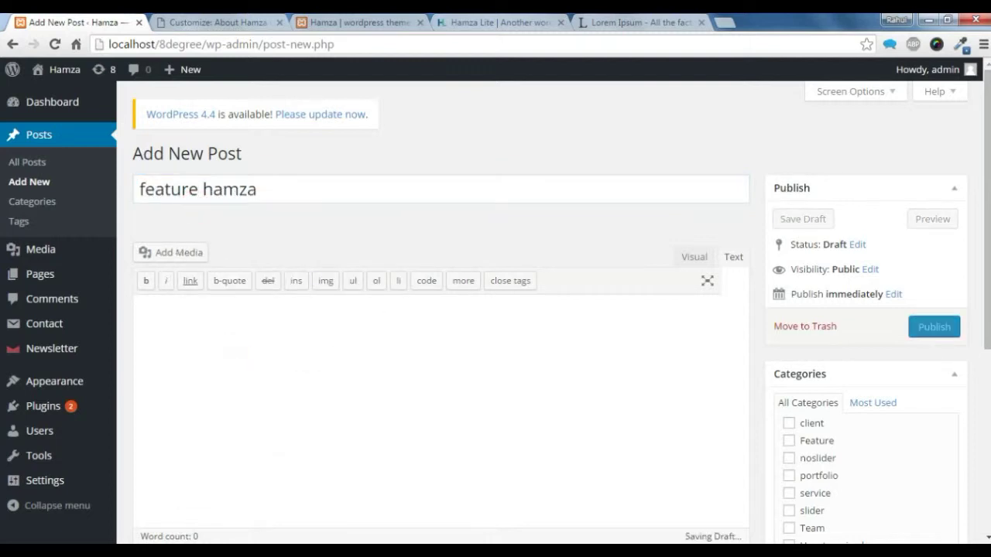
Copy the Lorem Ipsum text up to "five centuries," from lipsum.com and paste it into the feature hamza post's body.
left_click(481, 22)
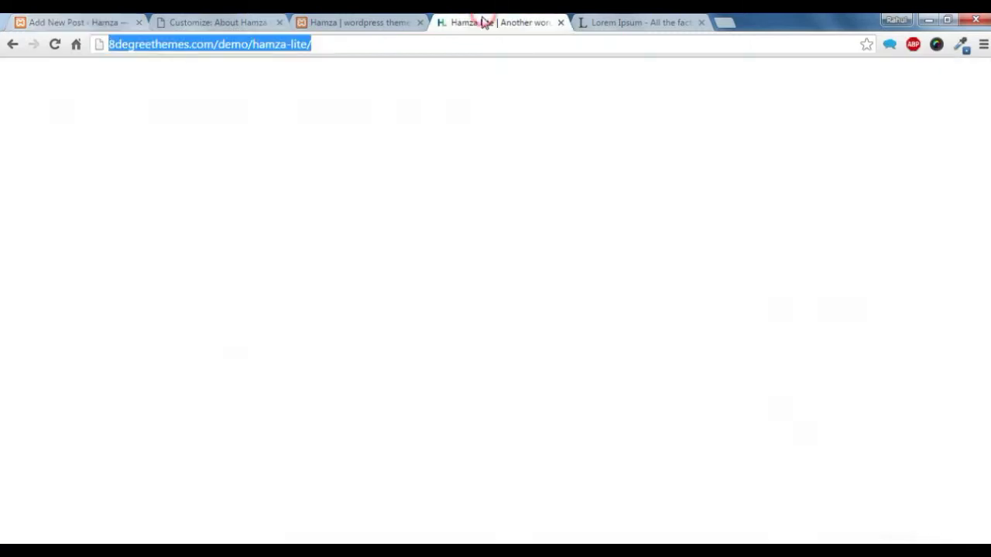
left_click(612, 22)
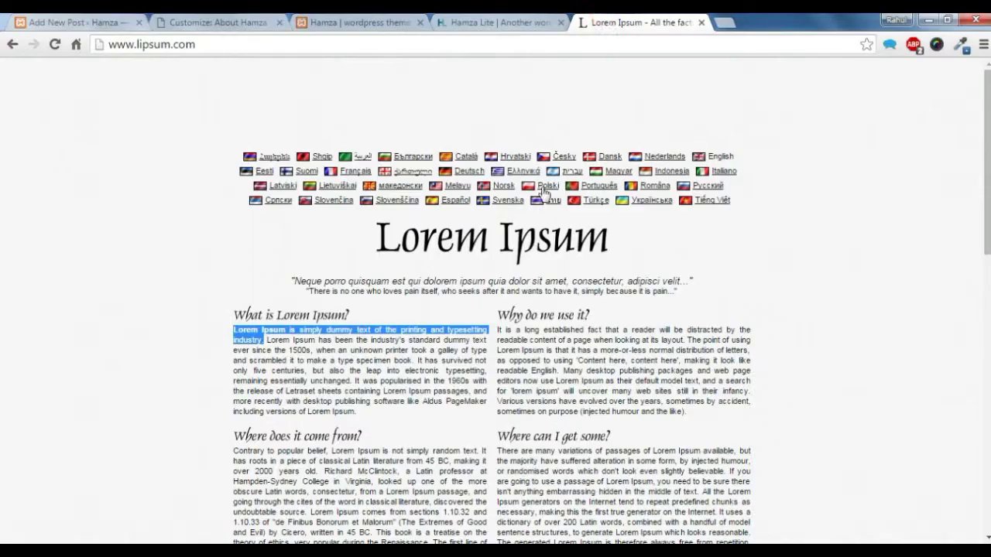
left_click_drag(313, 371, 234, 329)
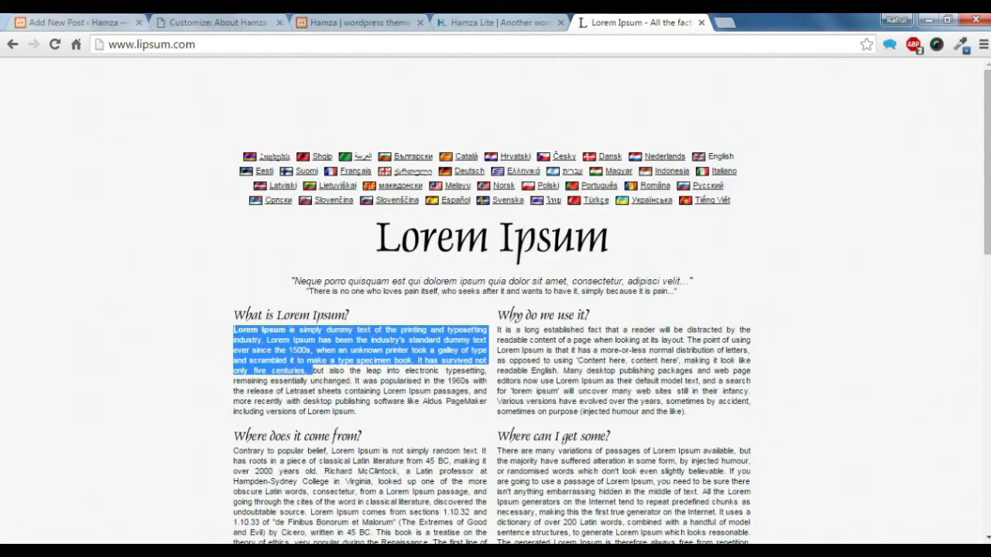
right_click(246, 337)
left_click(263, 342)
left_click(69, 21)
left_click(253, 325)
right_click(253, 326)
left_click(286, 413)
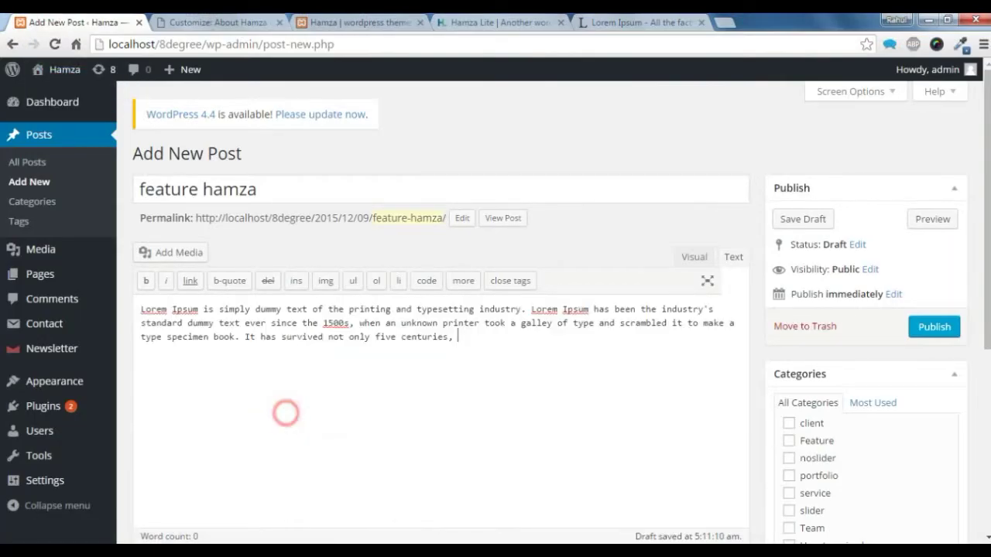
Set port2.jpg from the media library as the feature hamza post's featured image and publish the post.
scroll(495, 309, "down", 4)
left_click(809, 468)
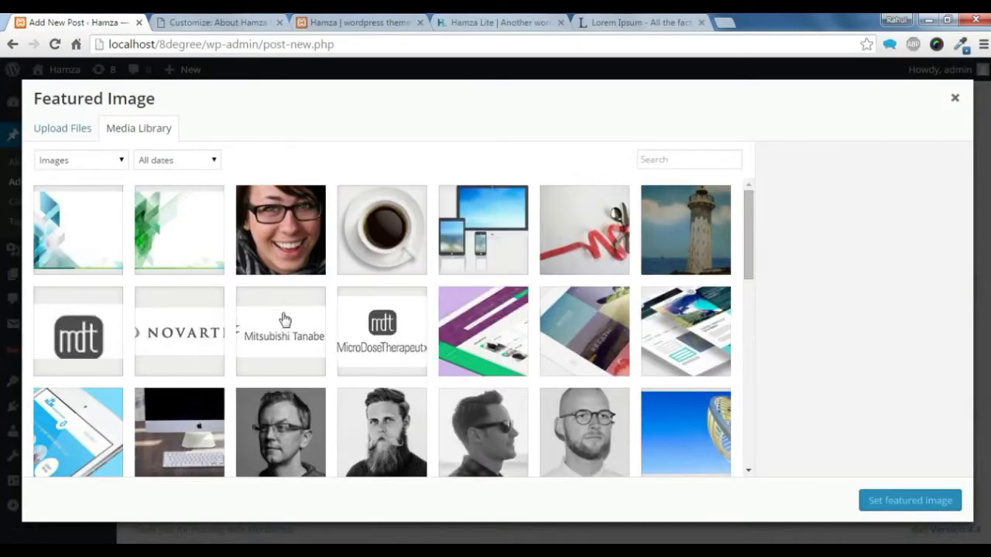
scroll(285, 331, "down", 1)
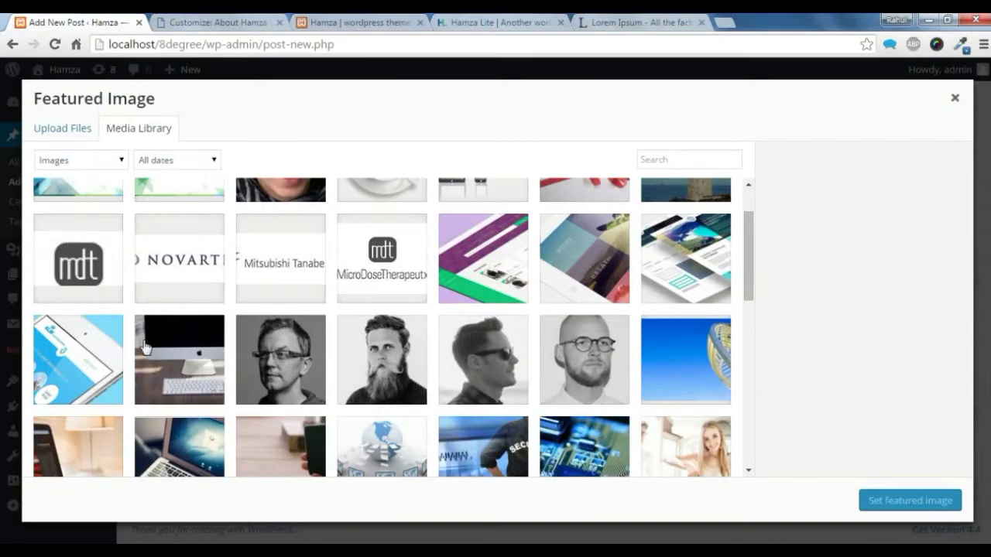
left_click(91, 357)
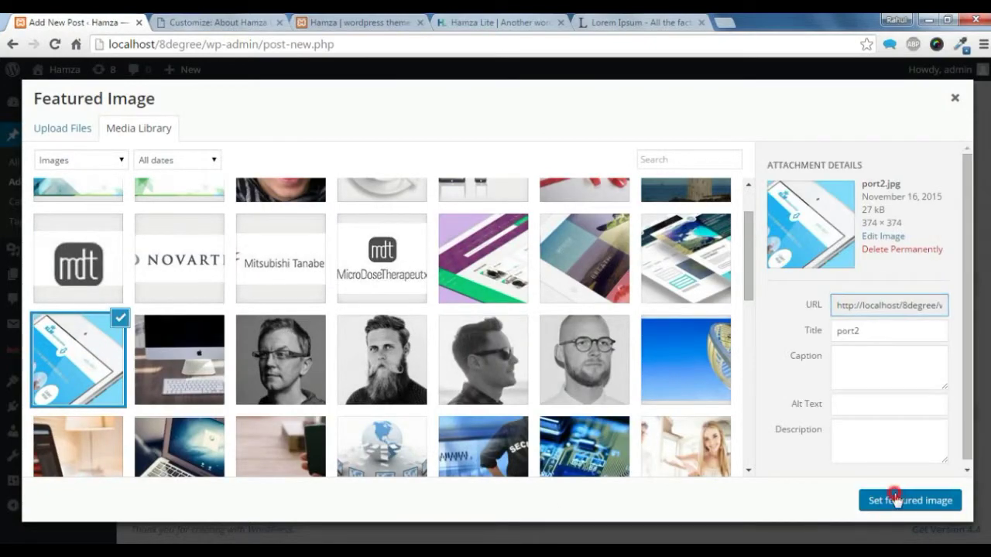
left_click(891, 500)
scroll(818, 290, "up", 5)
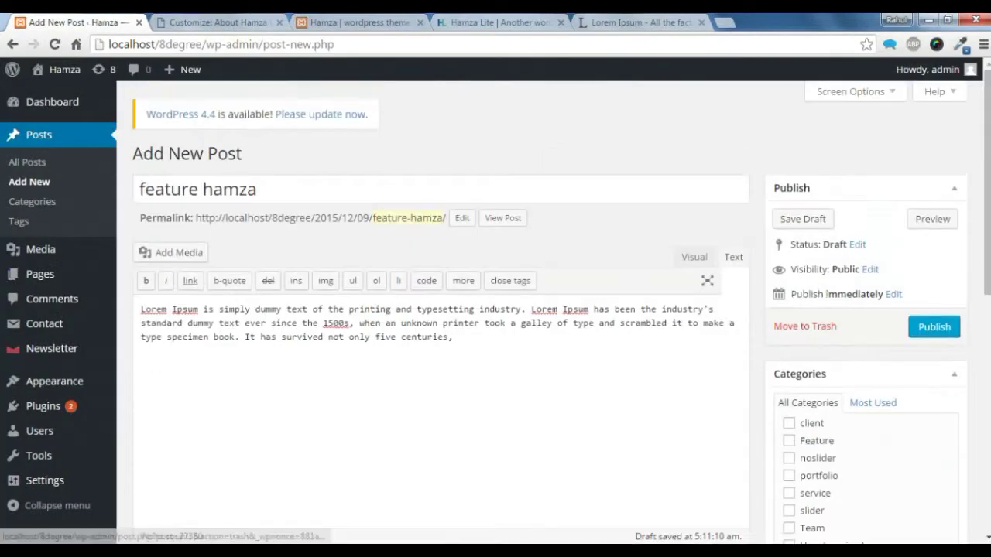
left_click(936, 329)
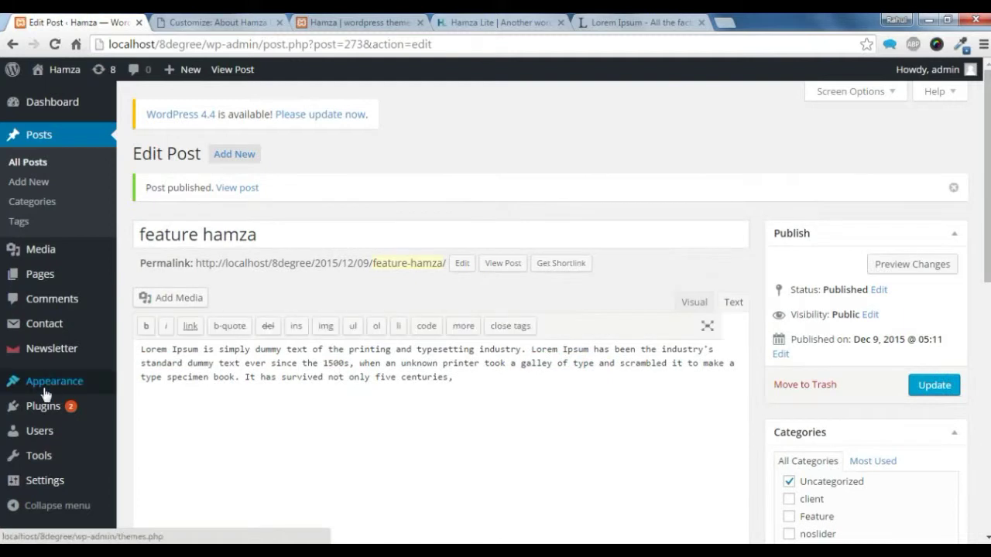
Open the theme customizer in a new browser tab and go to the Service Section of the Homepage Settings.
mouse_move(45, 396)
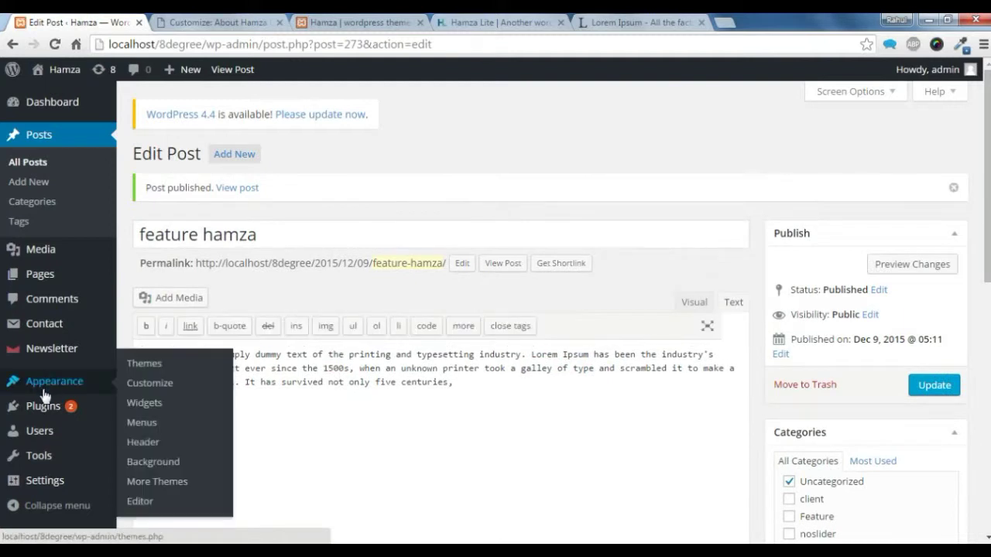
right_click(159, 386)
left_click(175, 396)
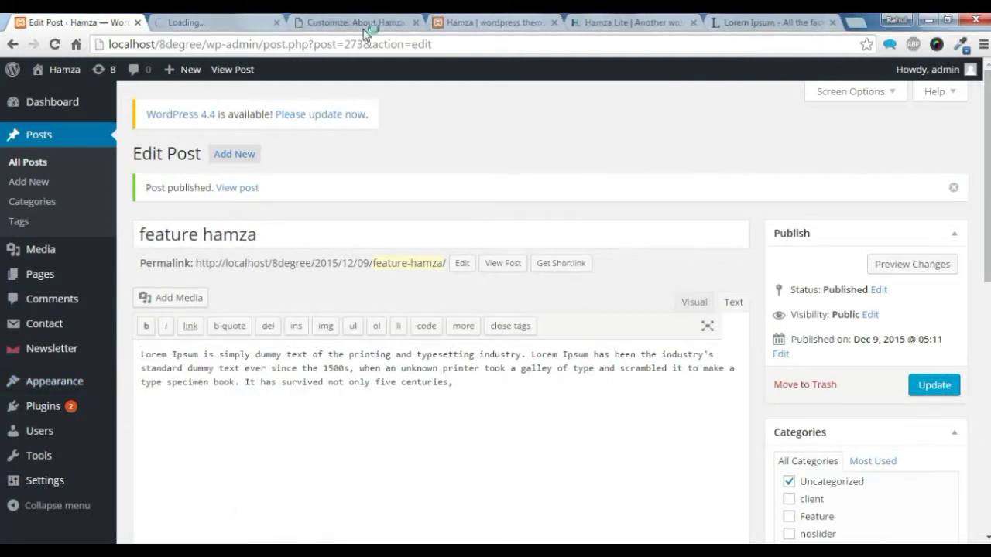
left_click(212, 22)
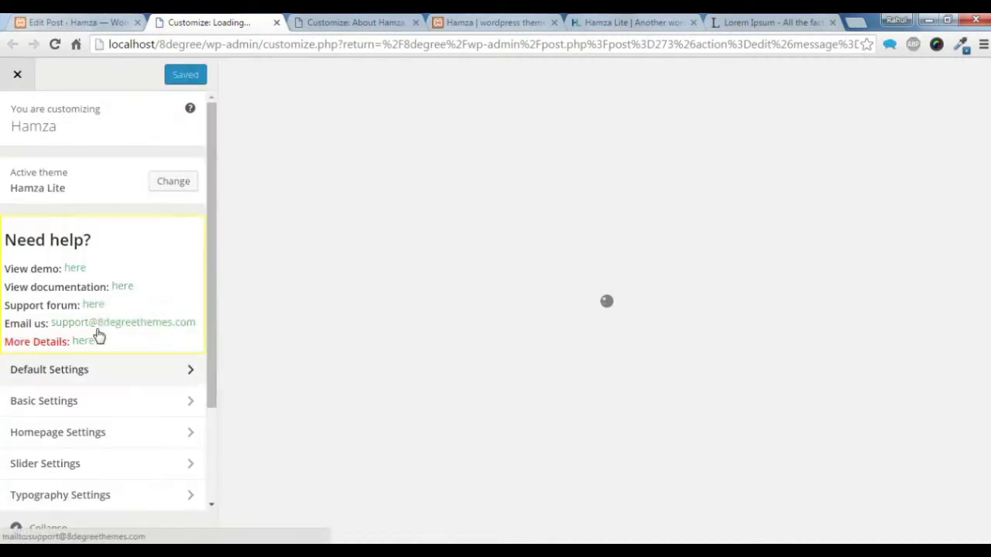
left_click(119, 441)
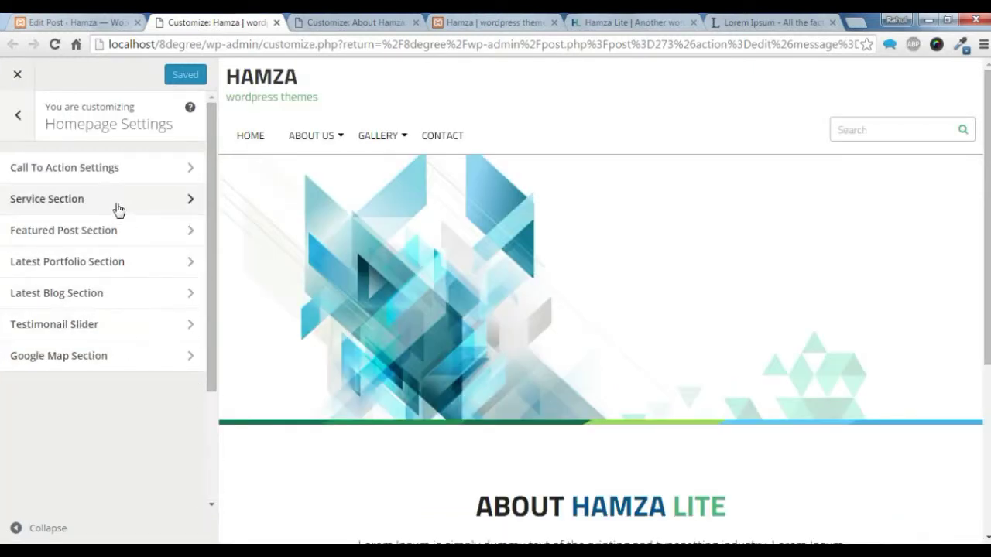
left_click(116, 202)
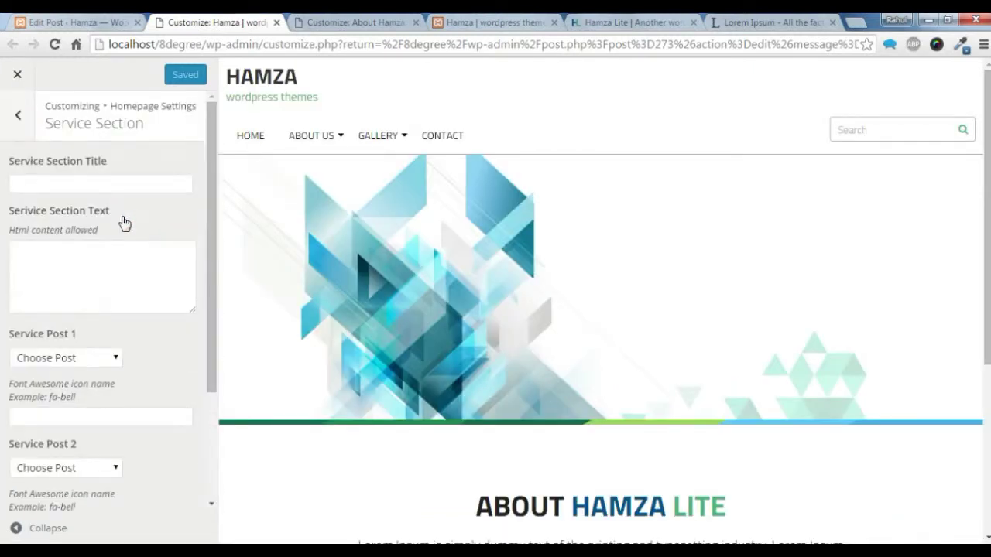
Set the Service Section Title to "service".
left_click(26, 179)
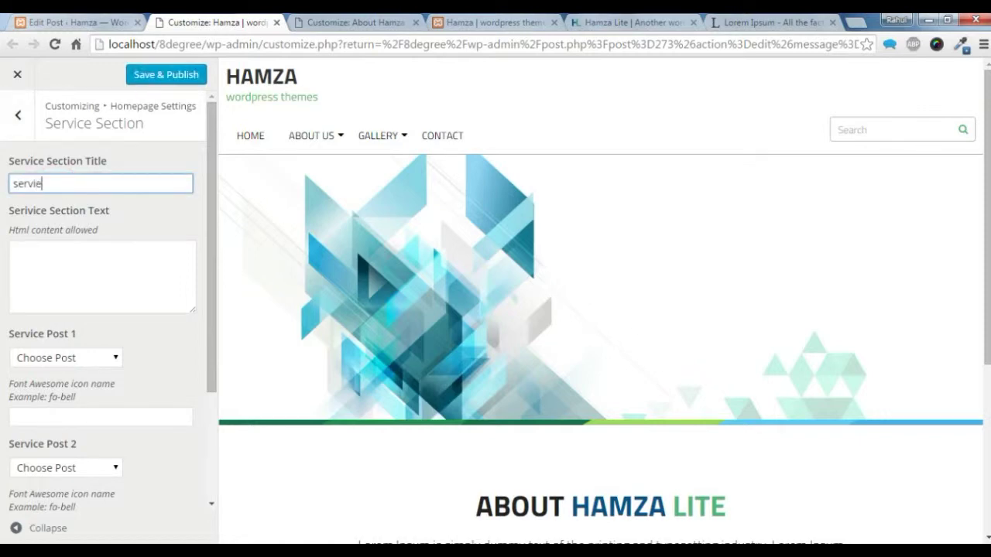
type("servie")
key("BackSpace")
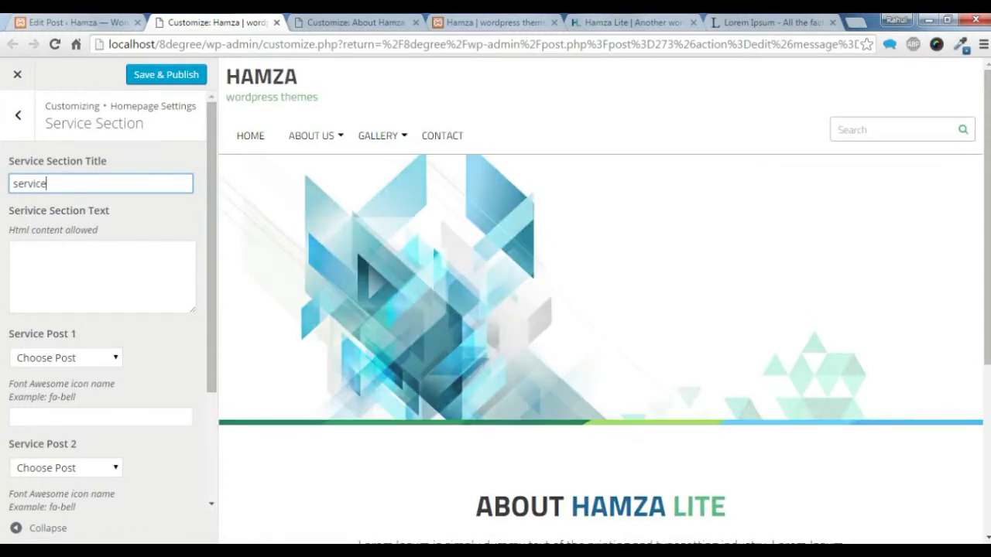
Copy the first Lorem Ipsum sentence from lipsum.com and paste it into the customizer's service section text.
left_click(742, 22)
left_click(272, 348)
left_click_drag(267, 341, 235, 332)
right_click(241, 331)
left_click(277, 343)
left_click(77, 17)
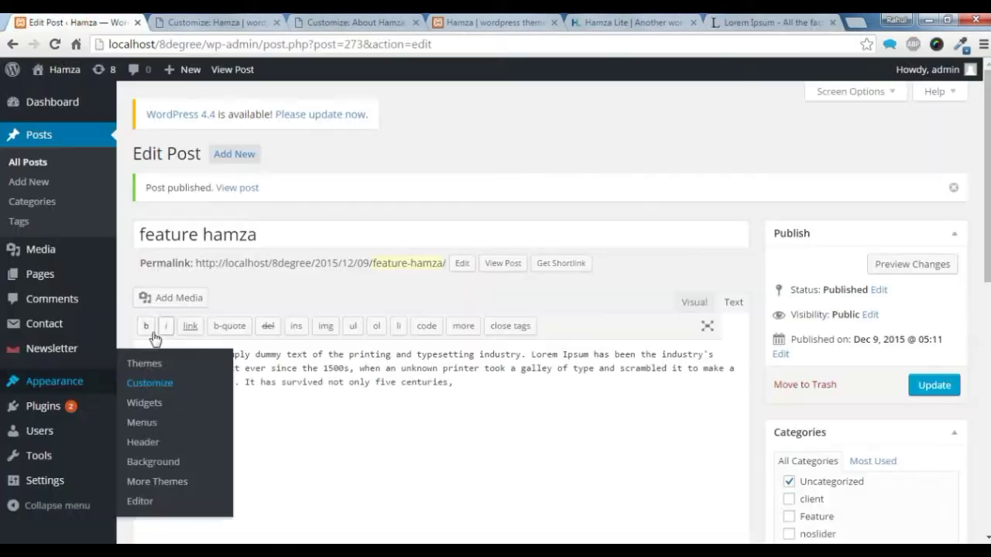
left_click(196, 22)
left_click(46, 280)
right_click(48, 271)
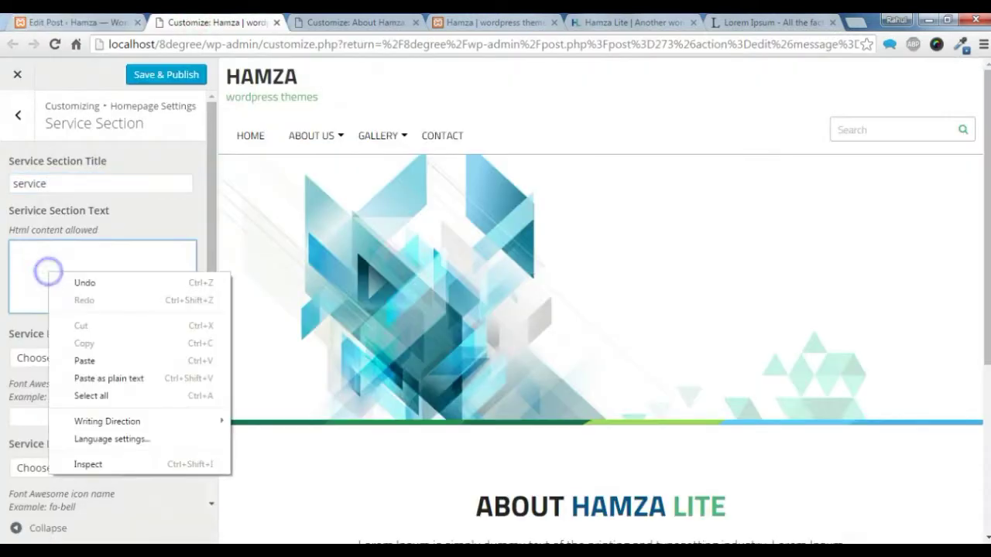
left_click(84, 359)
Assign the service hamza post to Service Post 1 and give it the Font Awesome icon fa-bell.
scroll(143, 340, "down", 2)
scroll(360, 357, "down", 4)
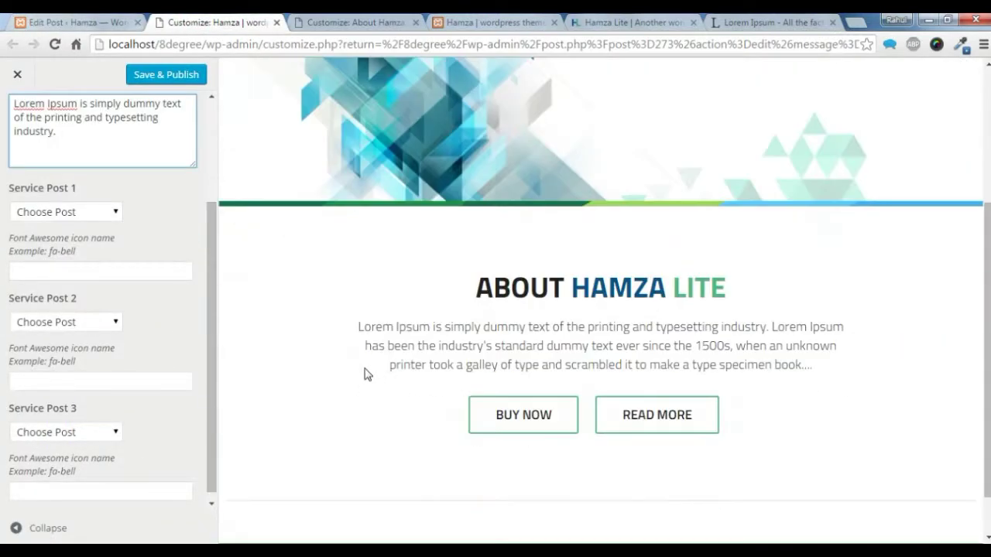
left_click(110, 212)
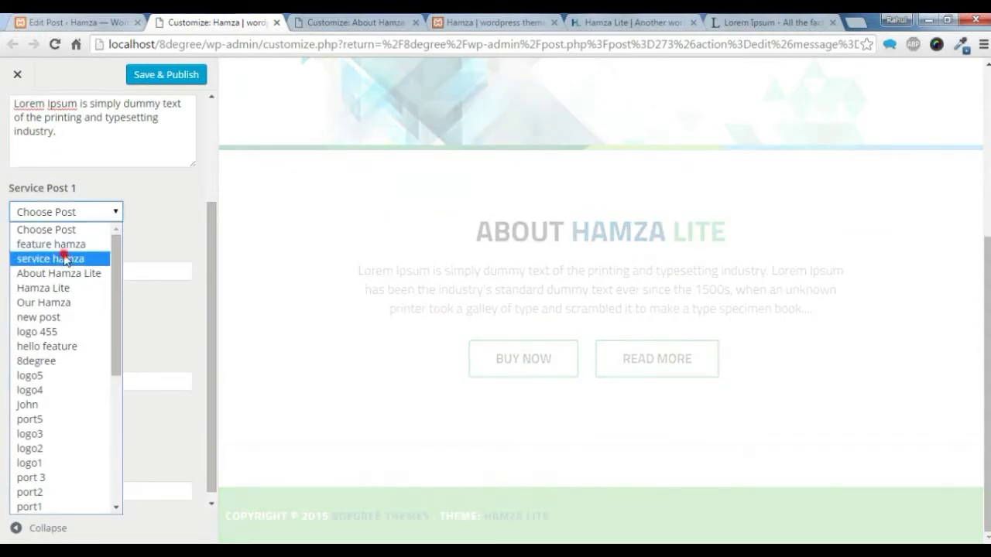
left_click(195, 370)
key("Down")
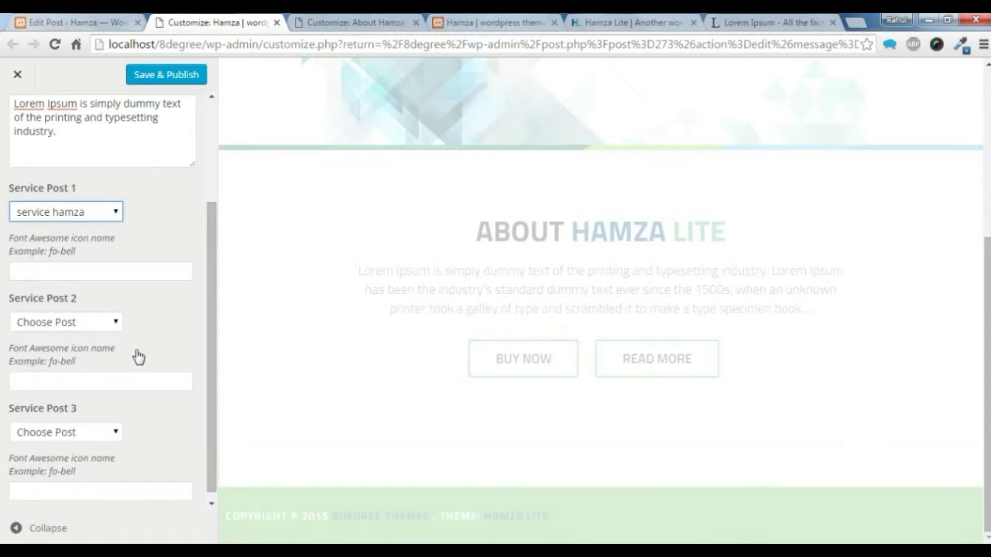
left_click(55, 270)
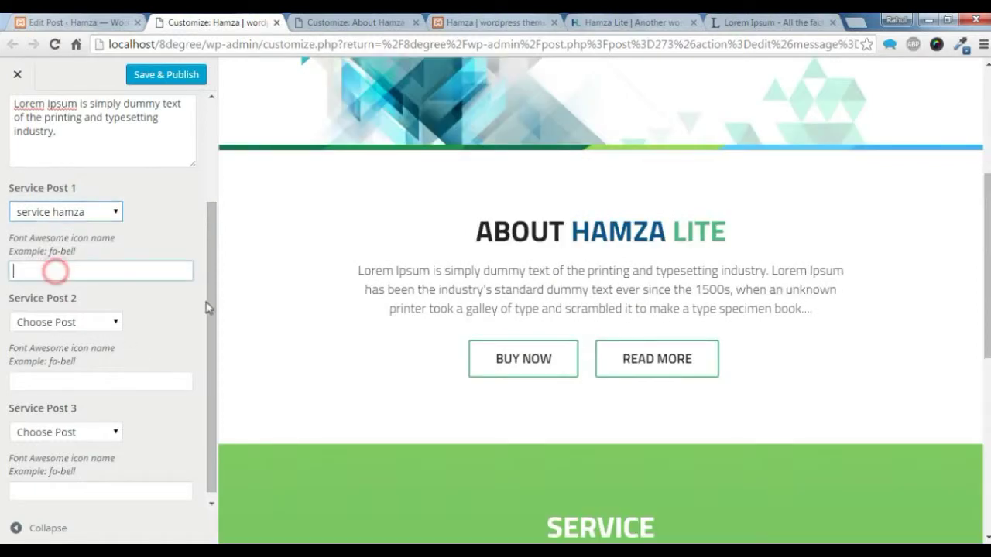
scroll(363, 315, "down", 3)
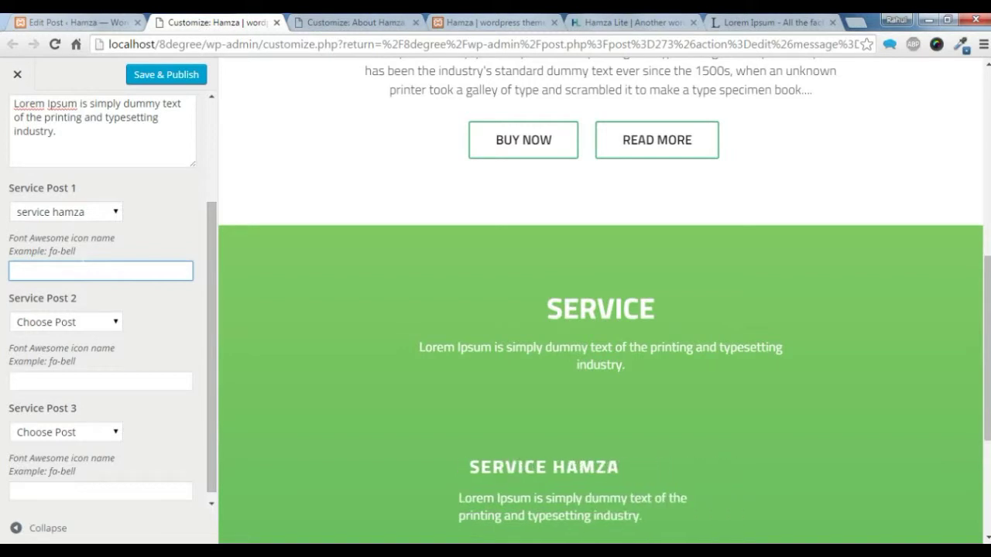
type("fa-bell")
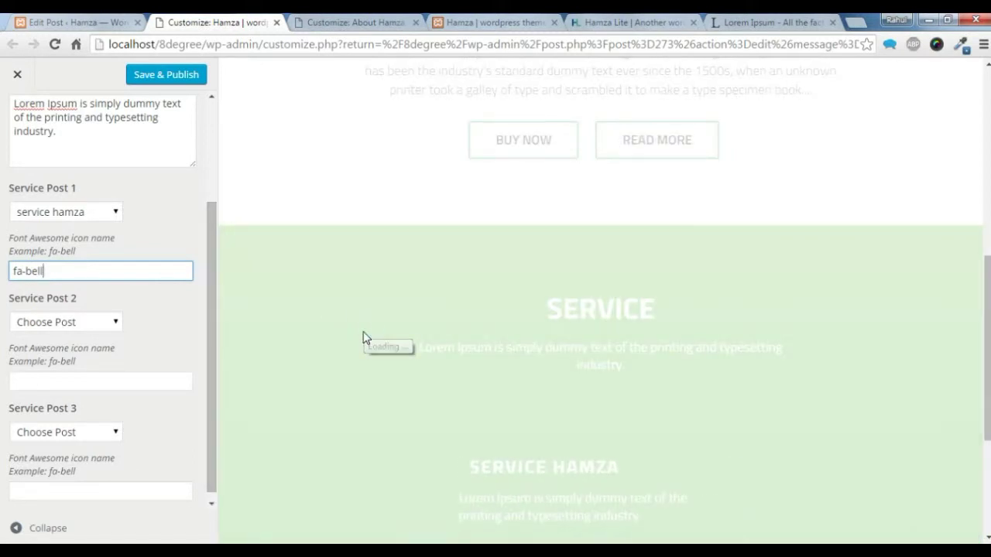
scroll(311, 351, "down", 3)
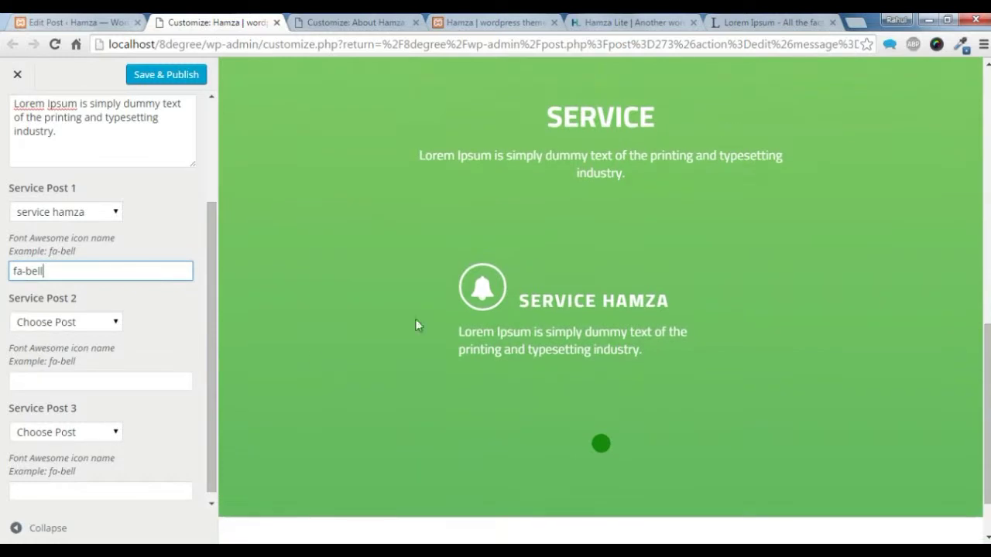
left_click(572, 328)
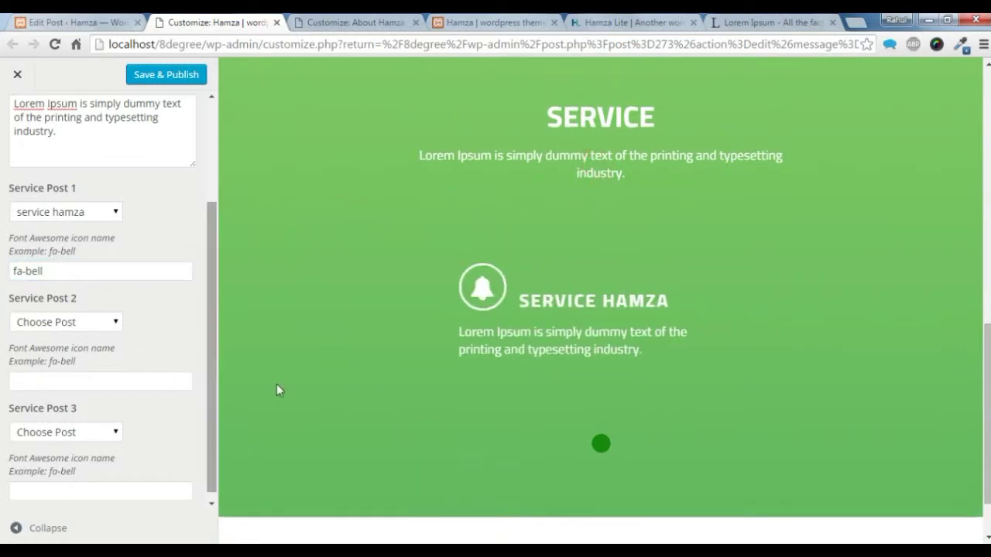
Assign the aaa post to Service Post 2 and give it the Font Awesome icon fa-users.
left_click(87, 325)
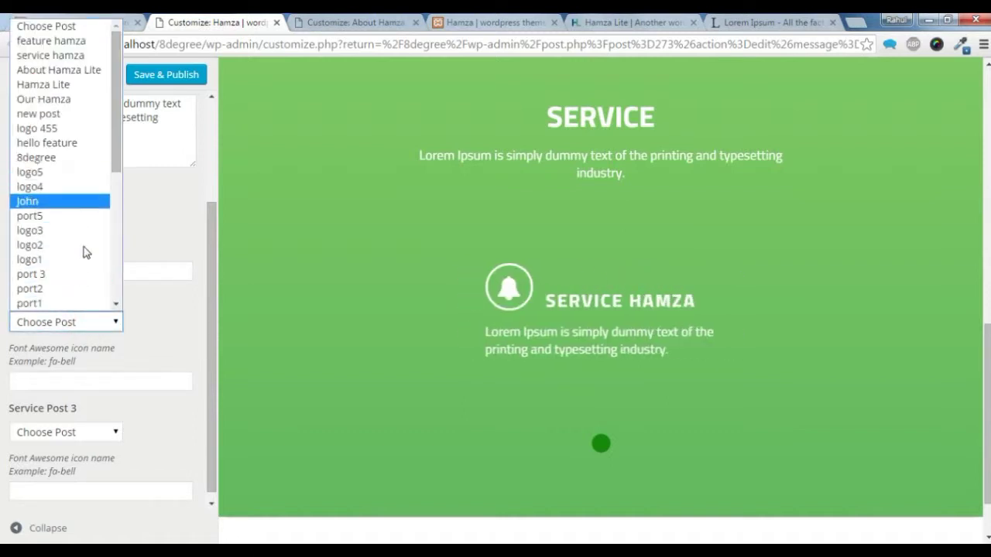
scroll(77, 232, "down", 3)
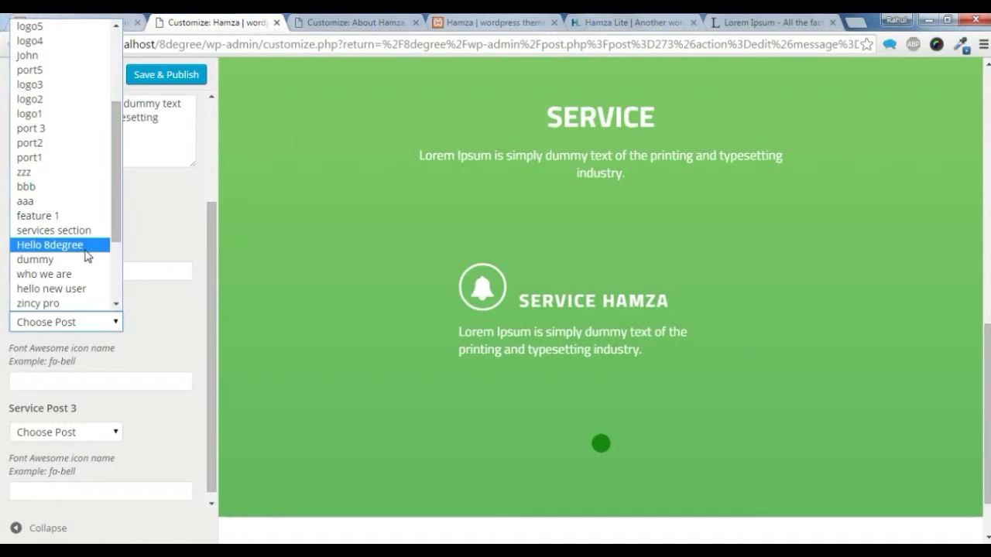
left_click(60, 200)
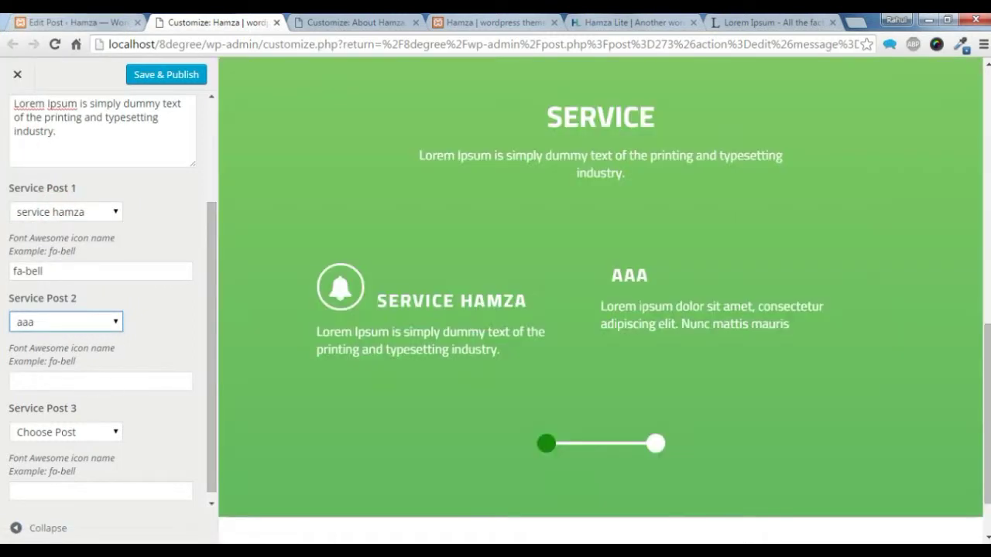
left_click(93, 381)
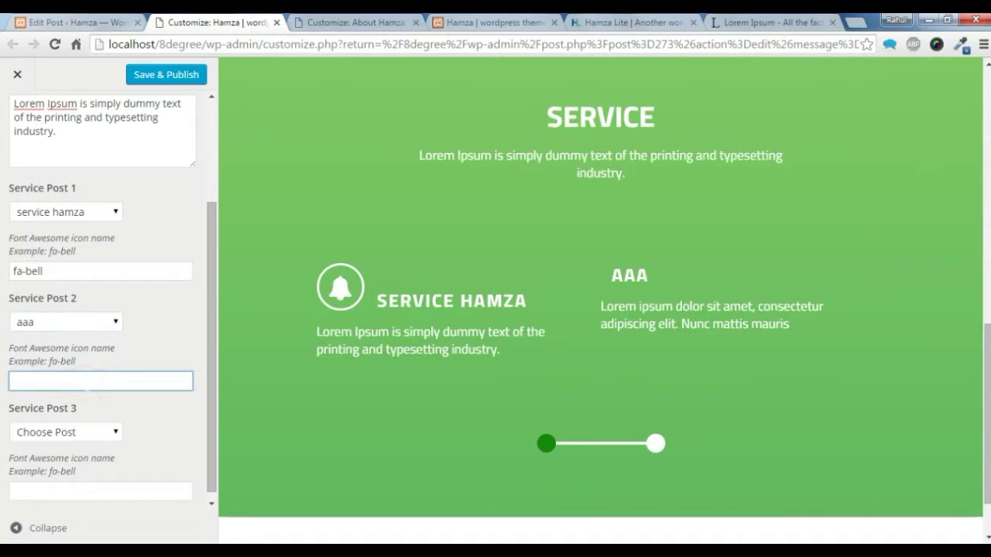
type("fa-users")
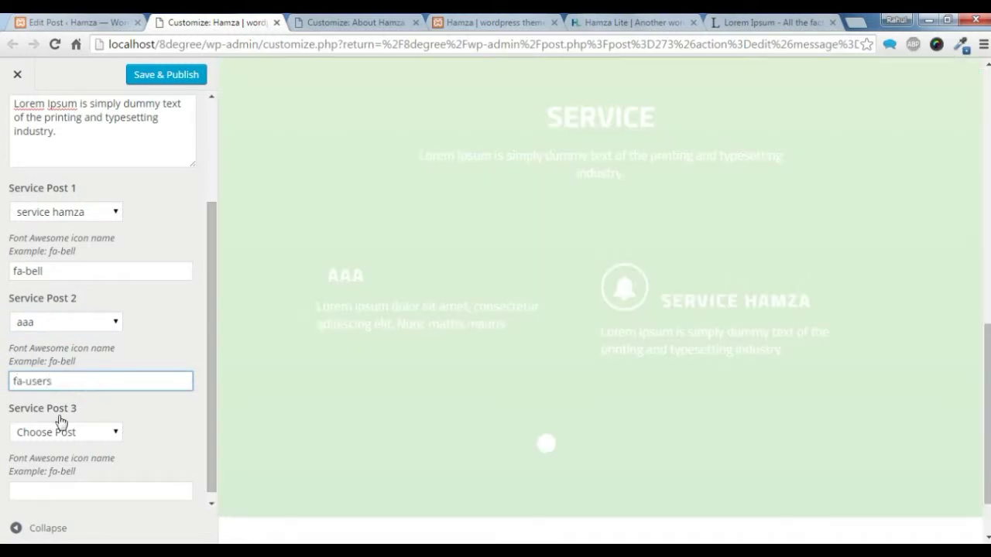
Assign the Lorem2 post to Service Post 3 and give it the Font Awesome icon fa-phone.
left_click(77, 432)
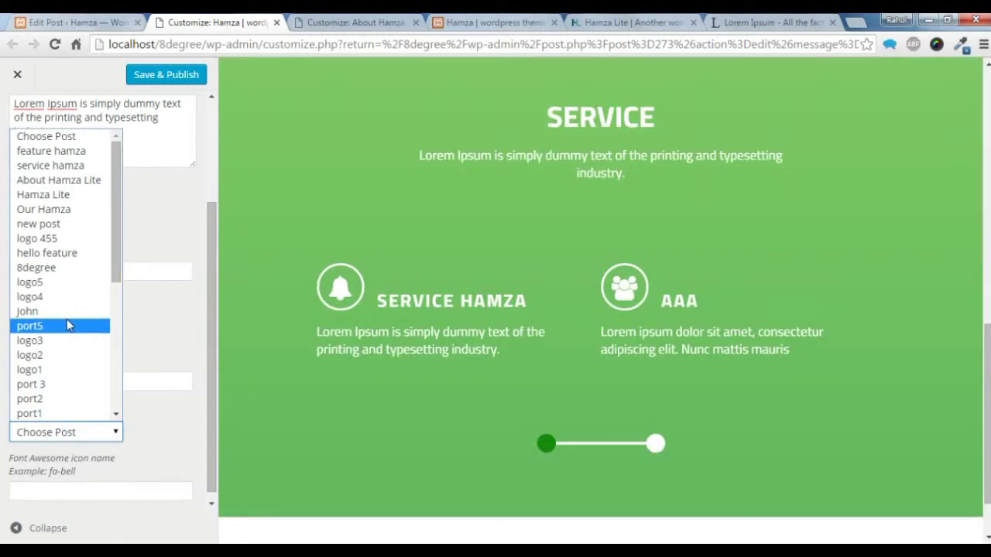
scroll(66, 325, "down", 4)
left_click(67, 326)
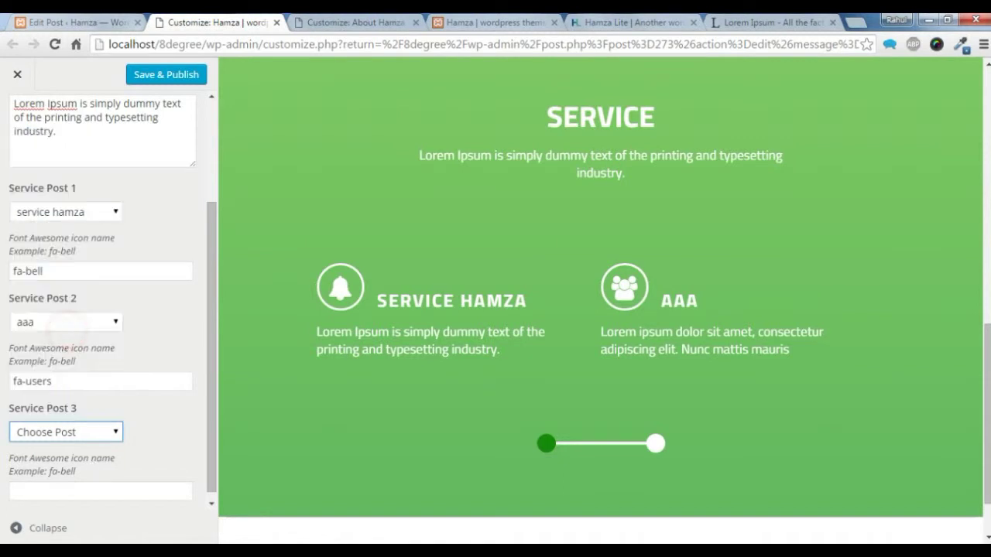
left_click(88, 492)
type("fa-phone")
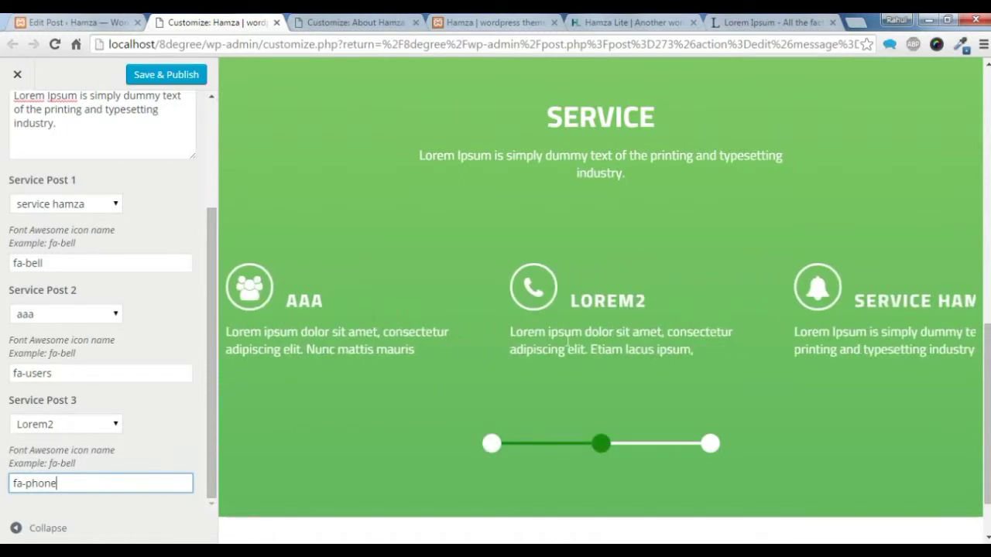
Search Google for "fontawesome" in a new browser tab.
triple_click(93, 481)
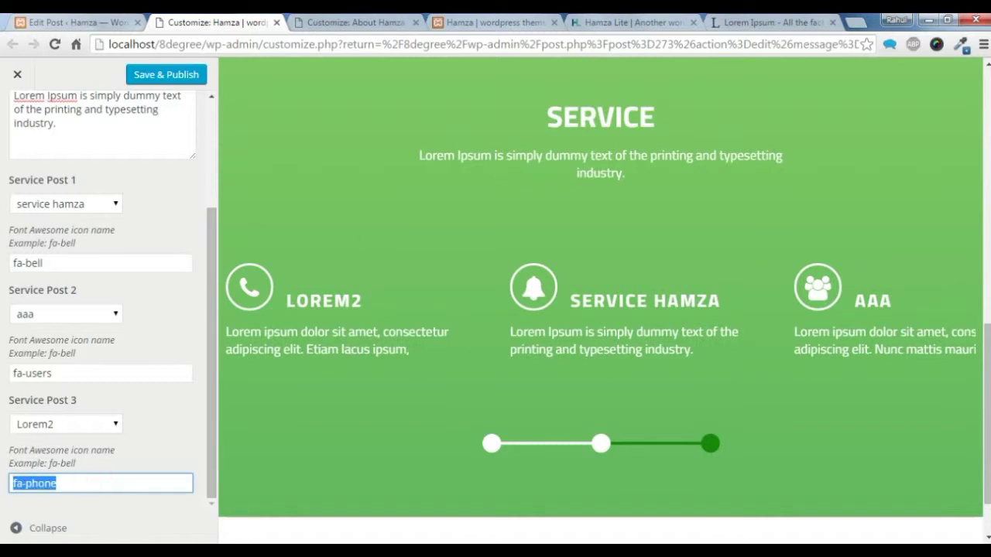
left_click(859, 24)
left_click(798, 43)
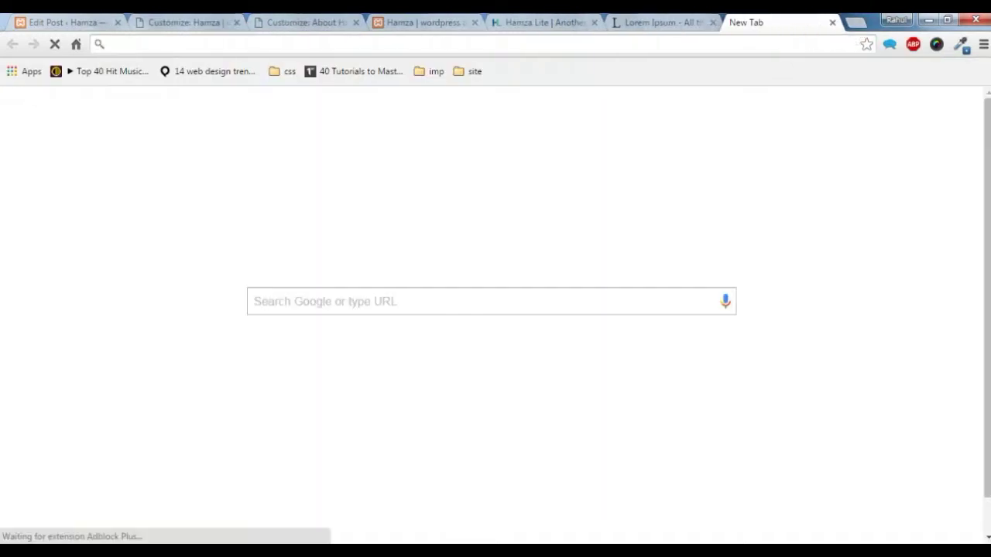
type("font")
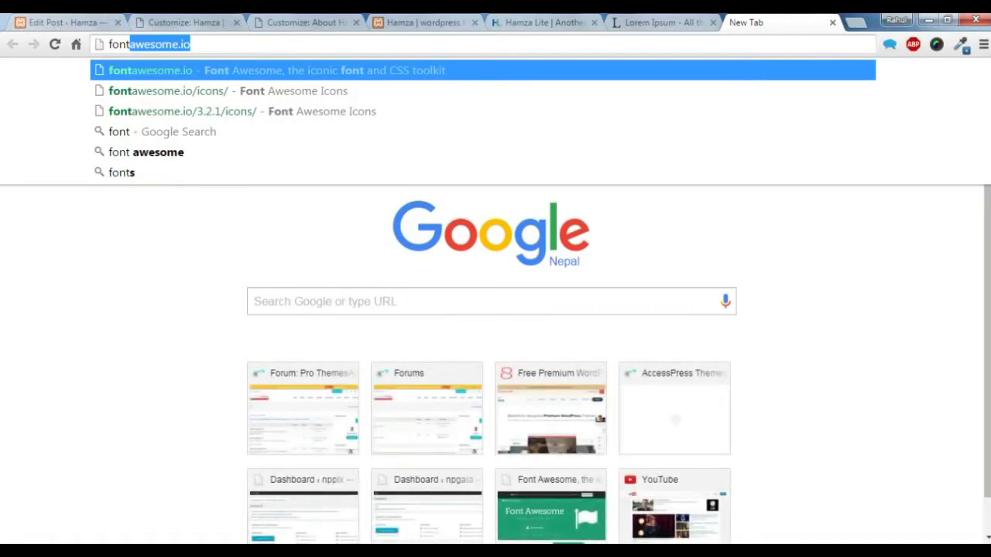
type("awesomre")
key("BackSpace")
key("BackSpace")
type("e")
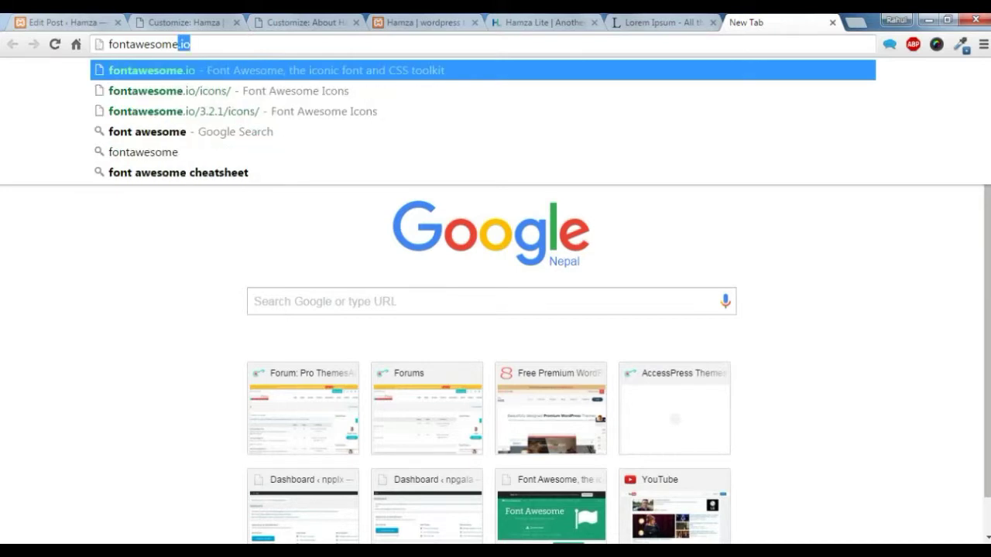
key("Delete")
key("Return")
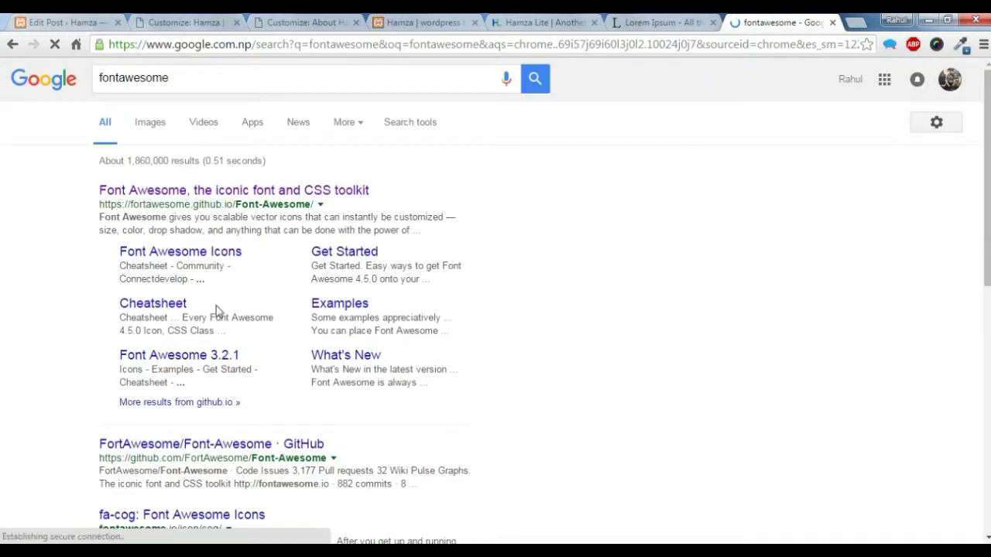
Open the Font Awesome website from the search results and browse its list of icon names.
scroll(215, 317, "down", 3)
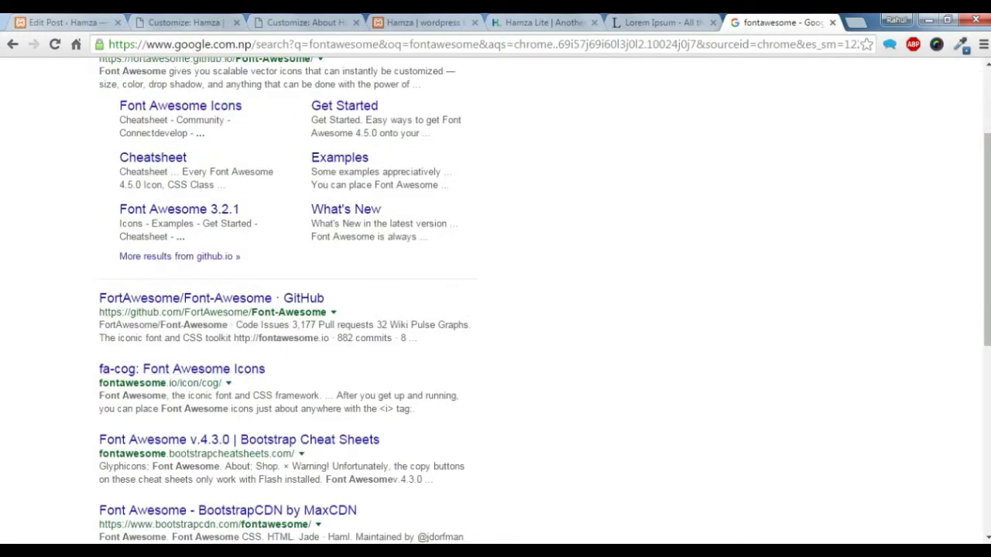
left_click(145, 382)
left_click(166, 370)
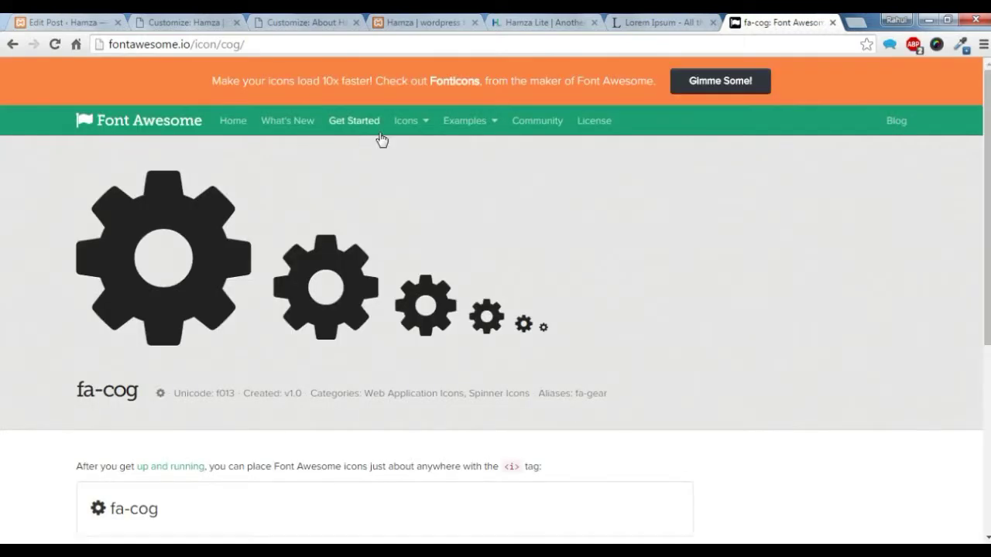
left_click(408, 126)
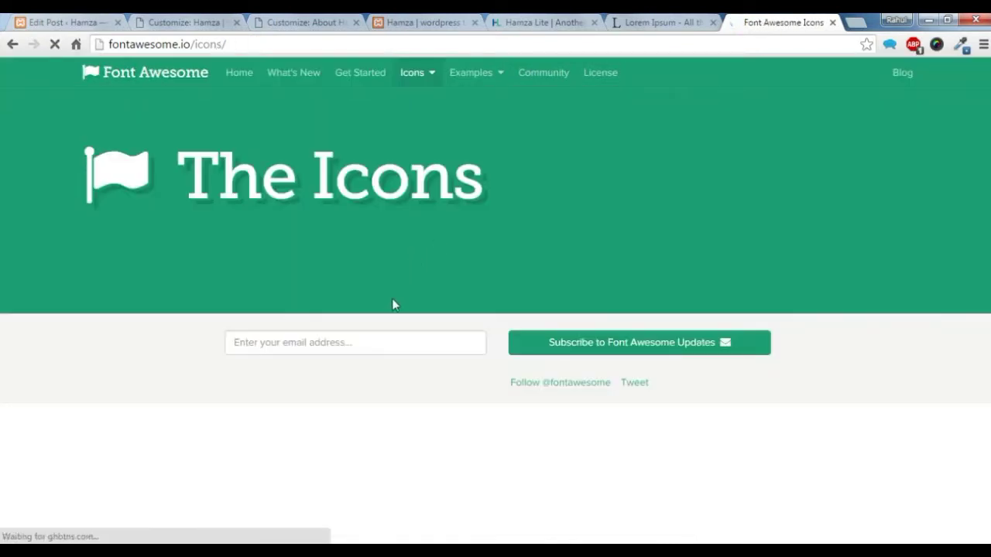
scroll(392, 305, "down", 4)
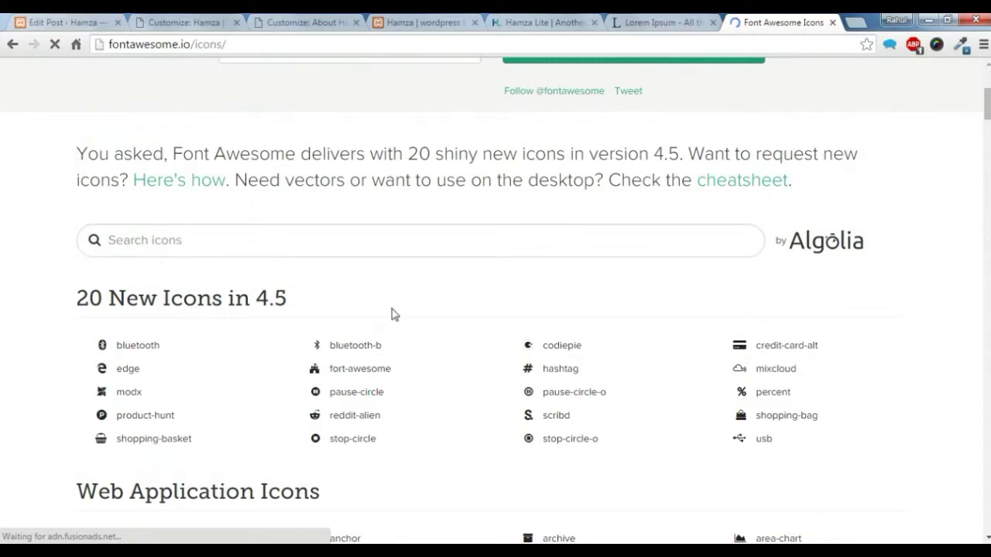
scroll(391, 315, "down", 4)
scroll(366, 321, "down", 5)
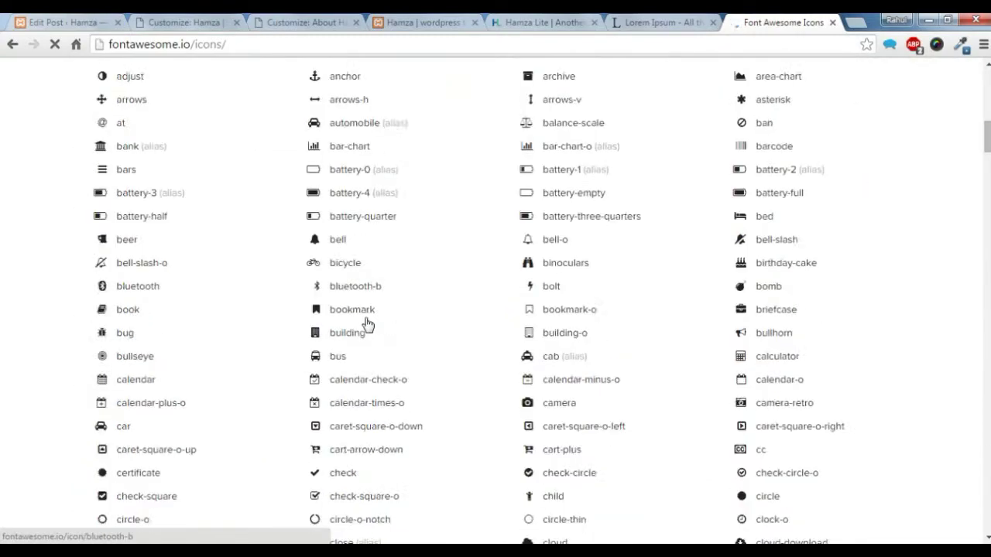
scroll(367, 325, "up", 9)
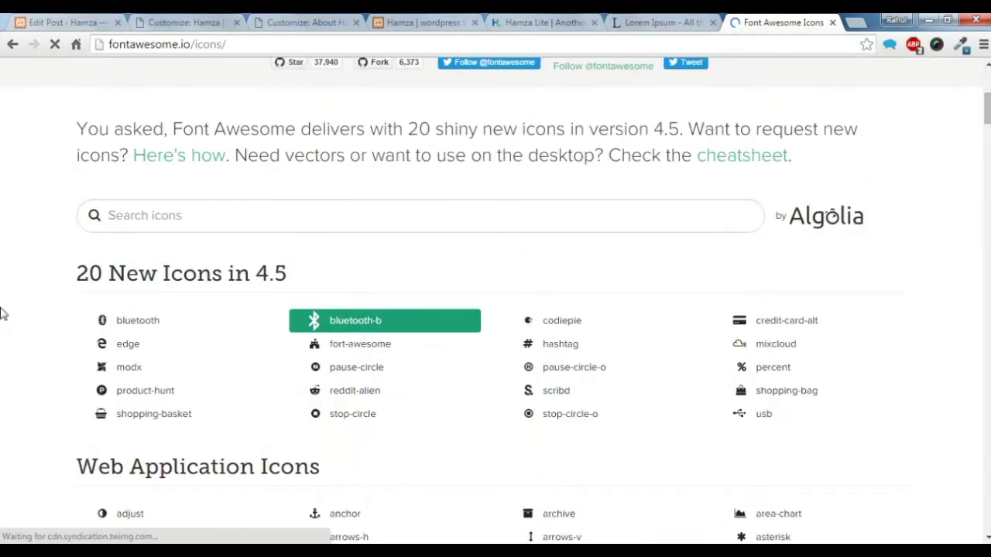
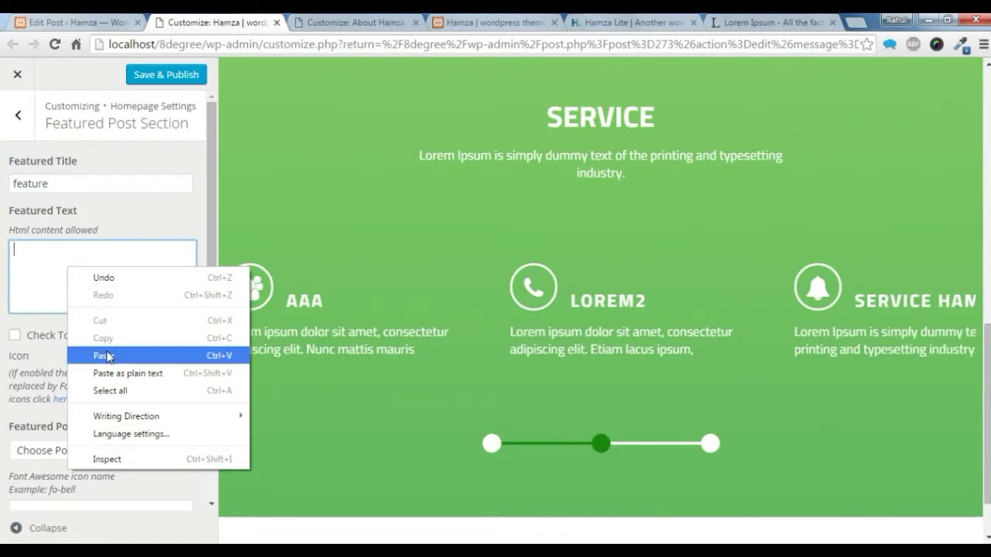
Paste the copied Lorem Ipsum sentence into the Featured Text and assign the feature hamza post to Featured Post 1.
scroll(540, 284, "down", 1)
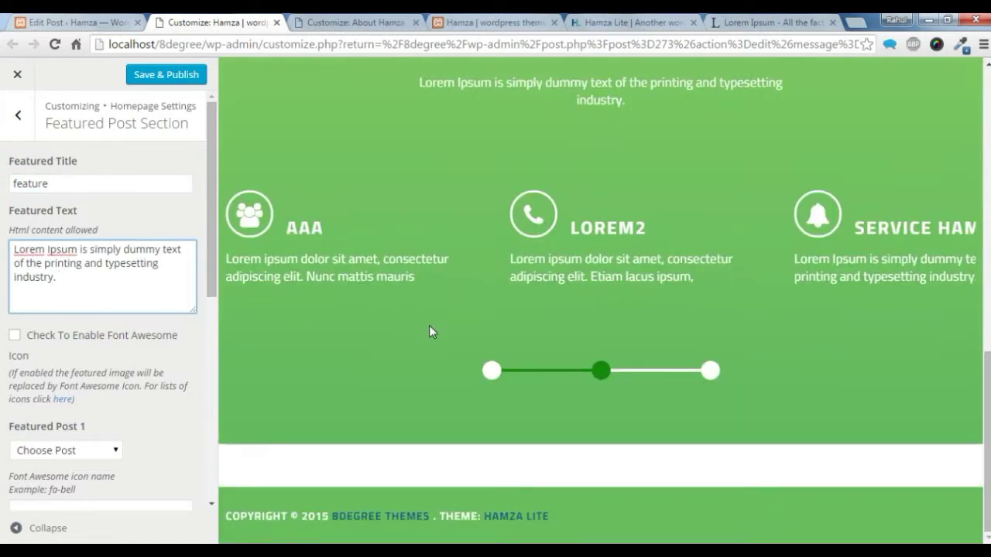
scroll(65, 402, "down", 2)
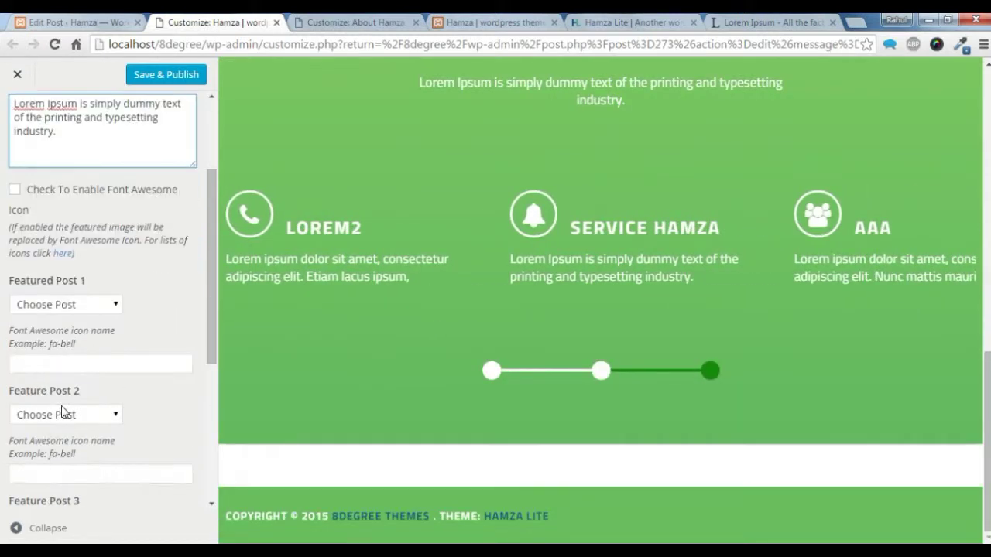
left_click(85, 306)
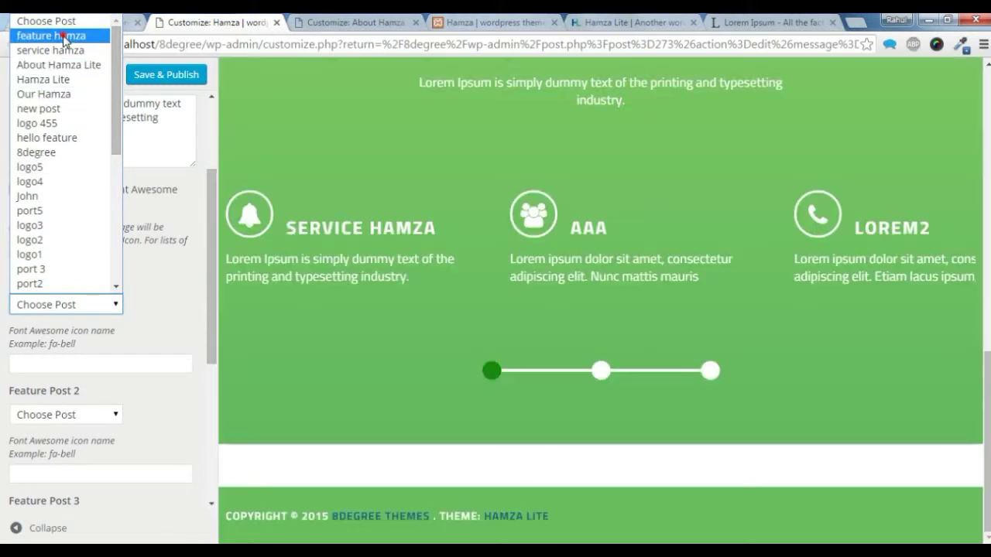
left_click(64, 37)
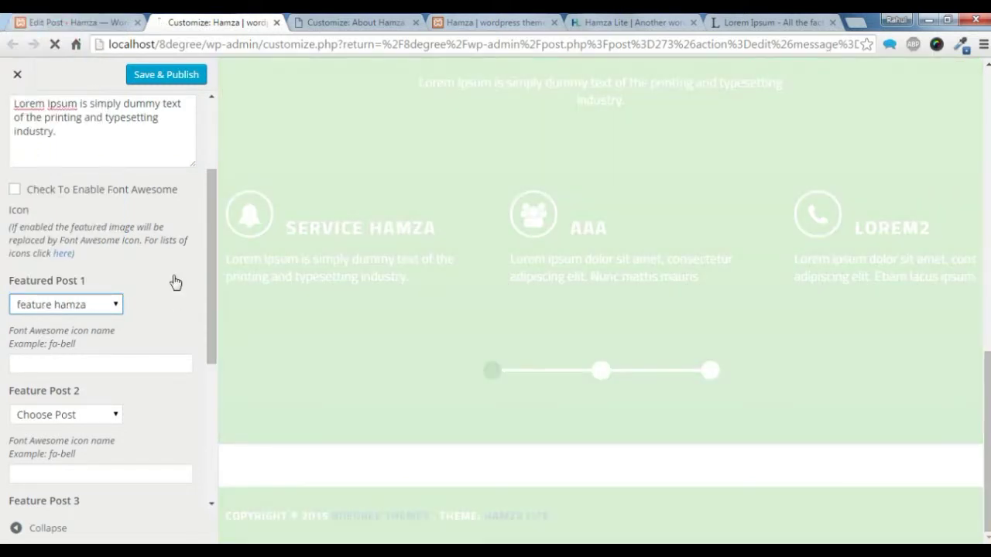
scroll(173, 284, "down", 2)
scroll(352, 374, "down", 1)
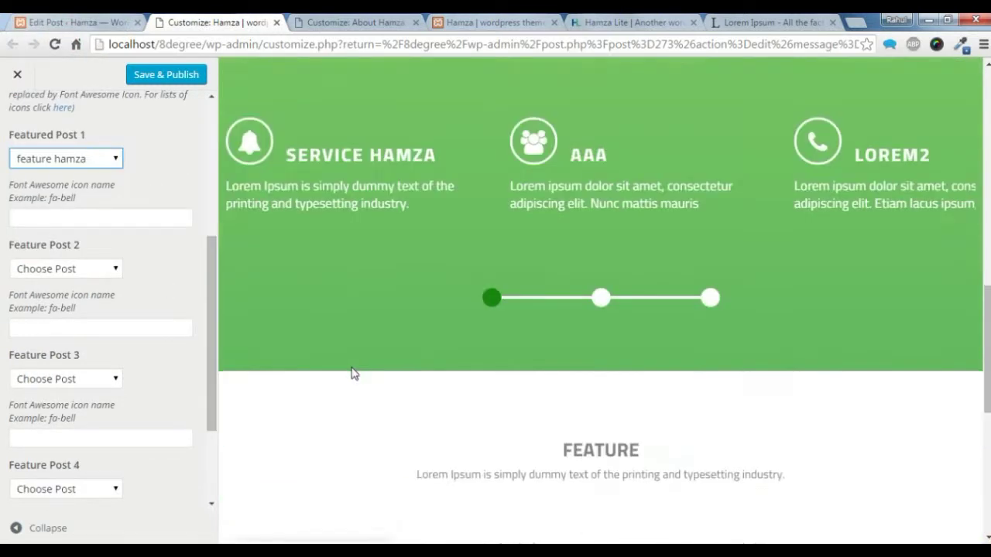
scroll(353, 374, "down", 5)
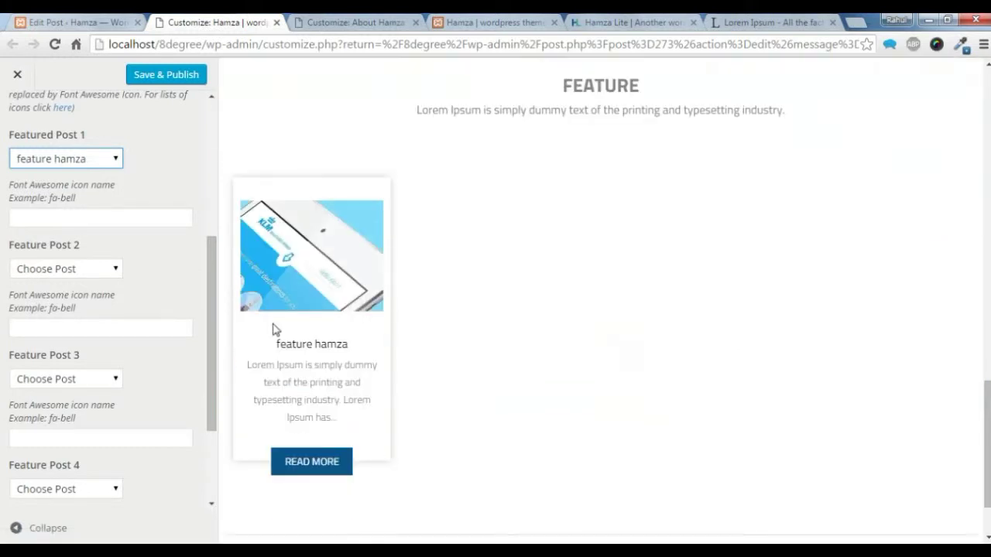
Assign the dummy post to Feature Post 2 and the iphone 6 post to Feature Post 3.
left_click(99, 271)
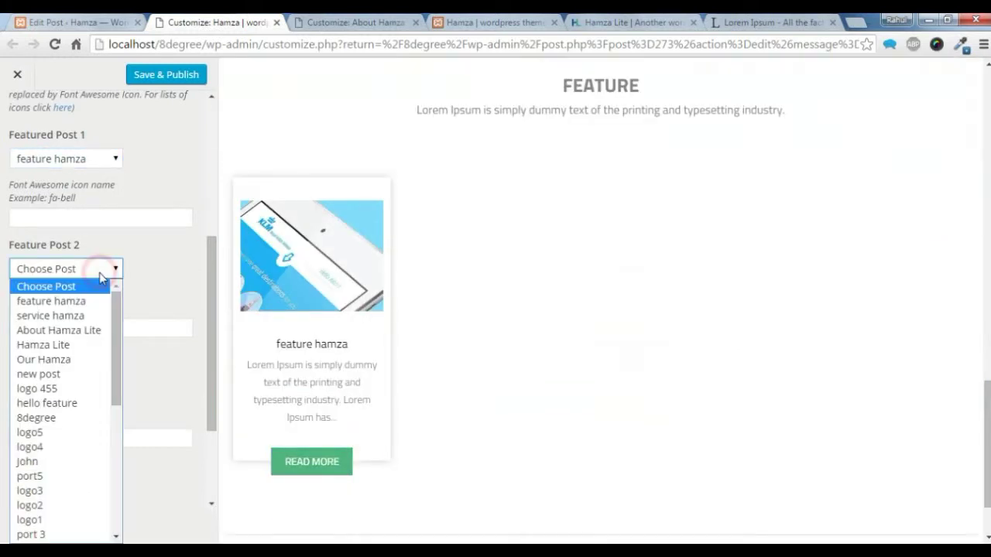
scroll(77, 453, "down", 5)
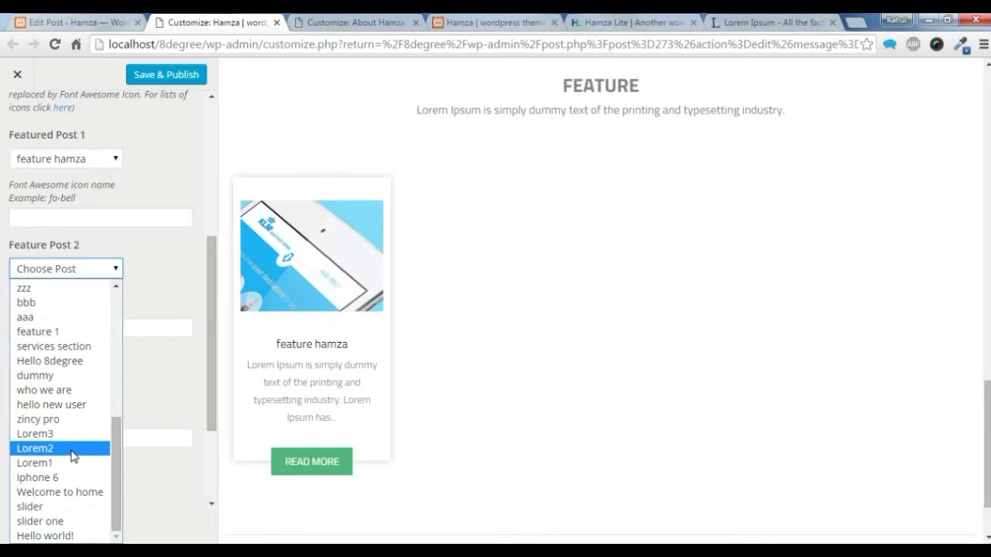
left_click(52, 375)
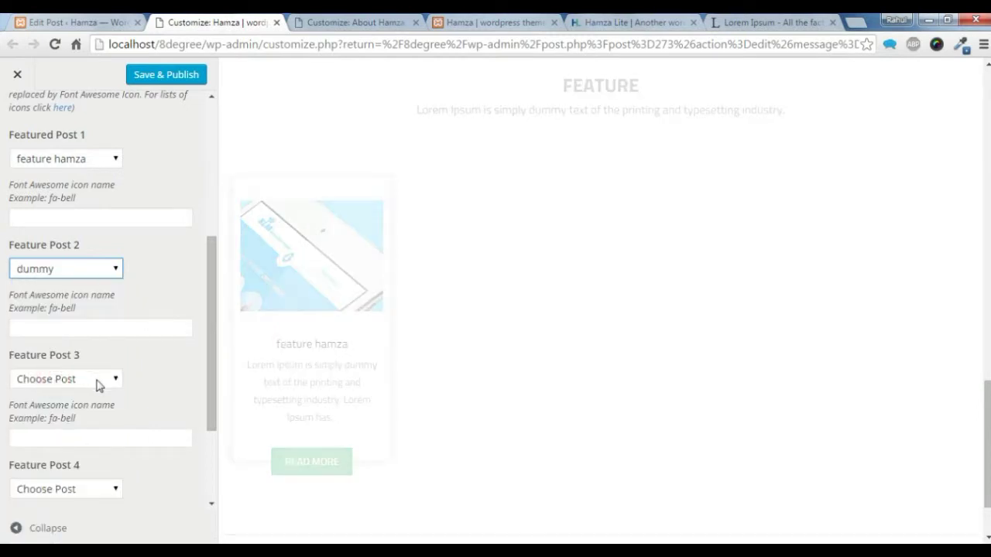
left_click(99, 380)
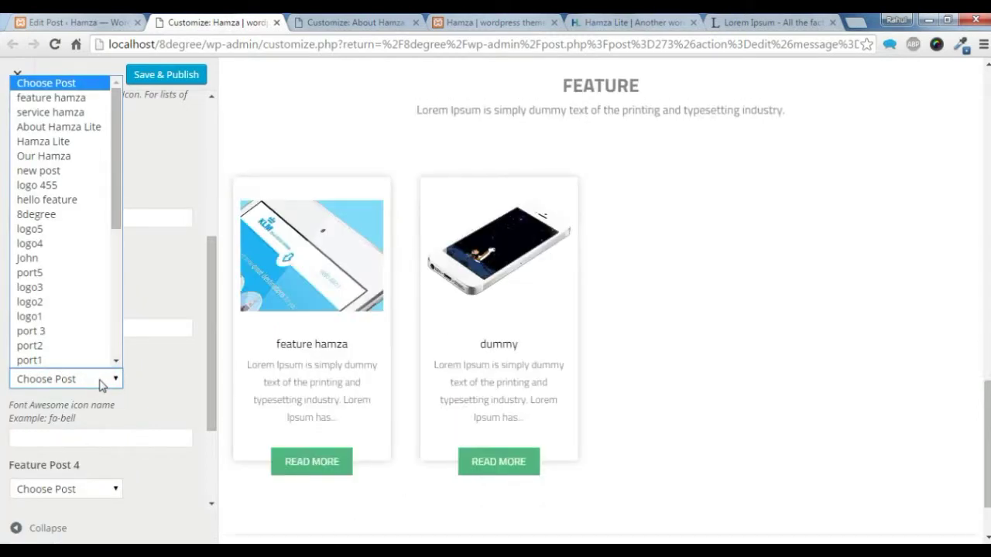
scroll(54, 323, "down", 5)
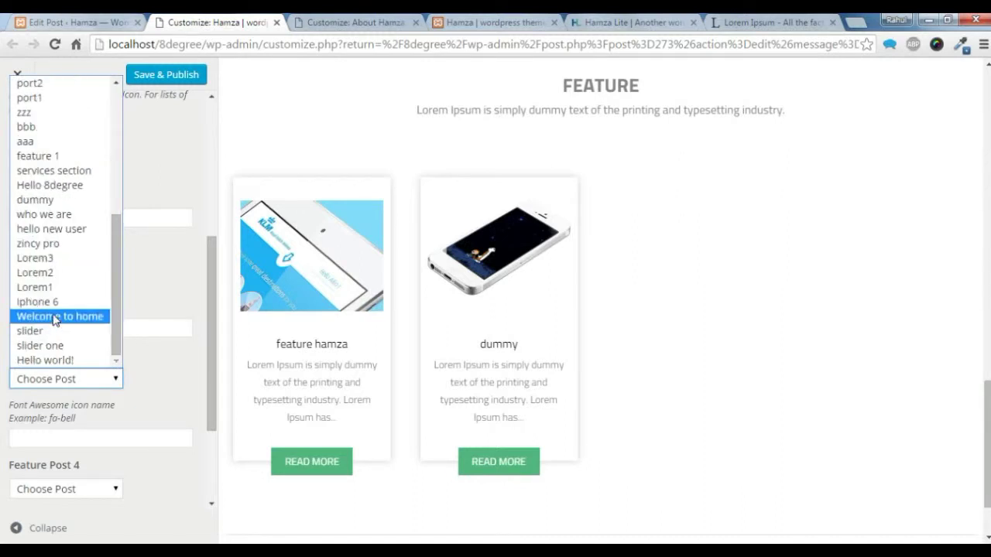
left_click(53, 302)
Assign the 8degree post to Feature Post 4.
scroll(133, 447, "down", 2)
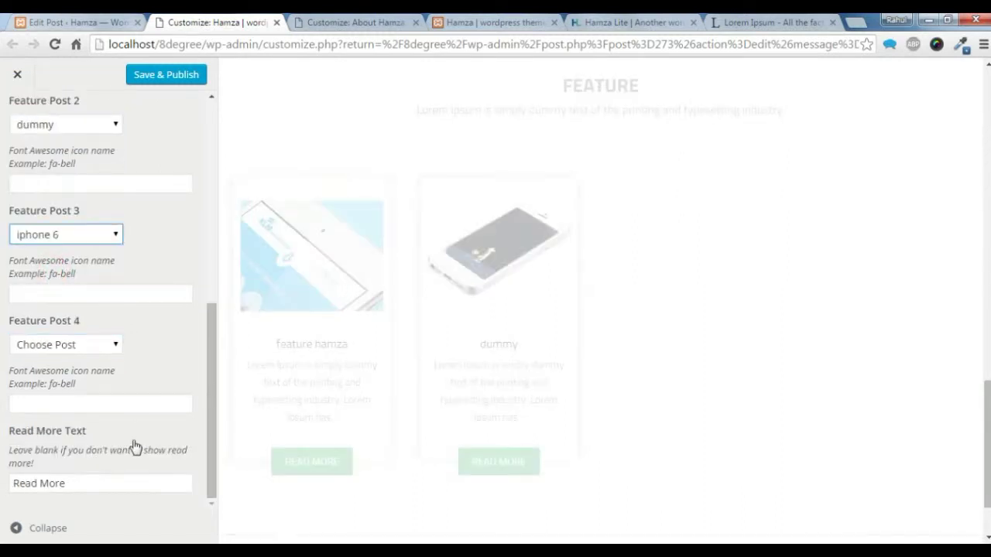
left_click(97, 347)
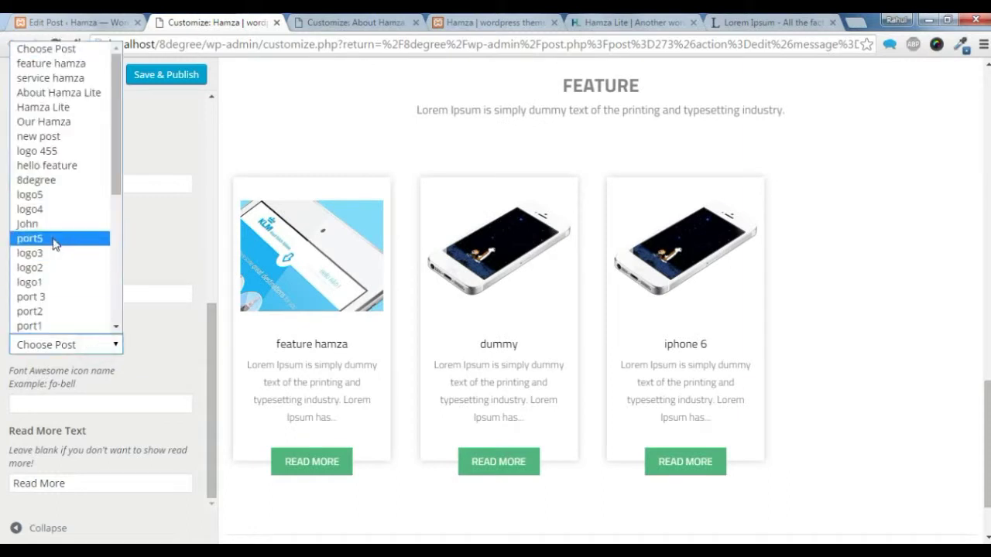
left_click(59, 180)
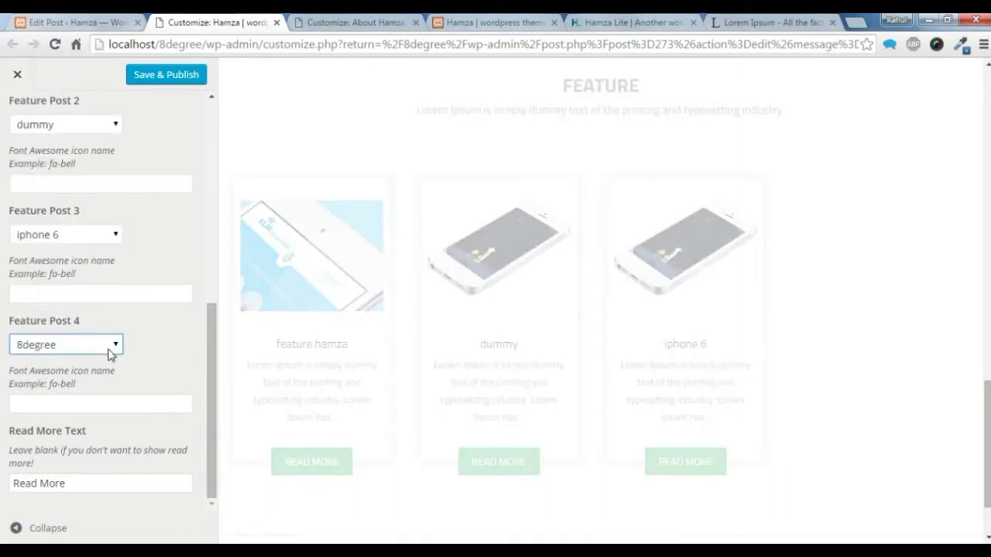
Give Feature Post 3 the Font Awesome icon fa-bell and enable Font Awesome icons for the featured post section.
left_click(36, 294)
type("fa-")
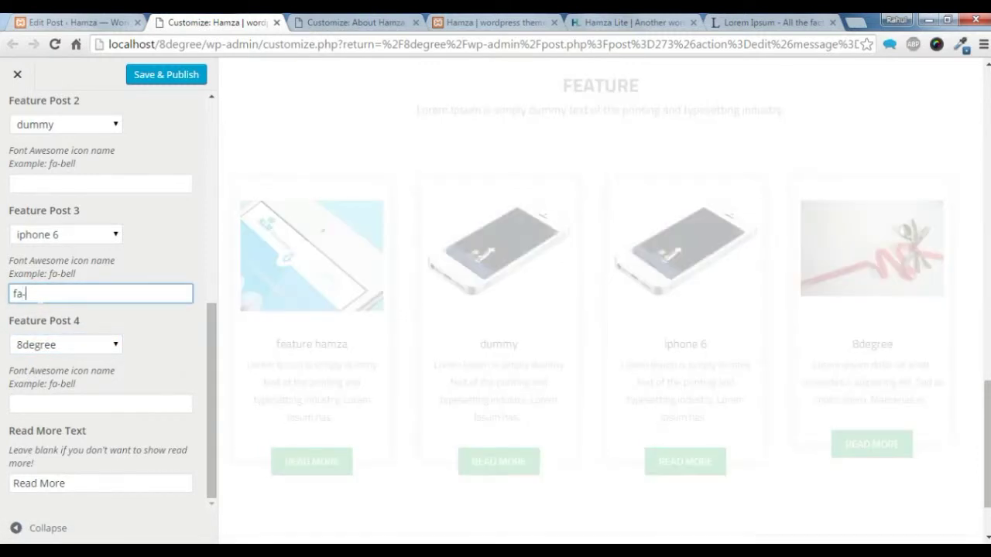
type("bell")
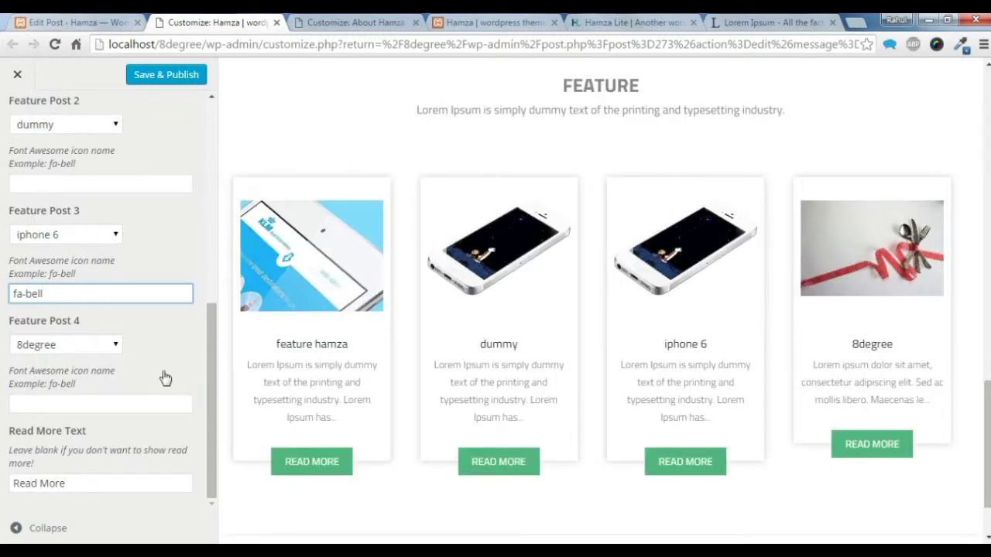
scroll(165, 379, "up", 6)
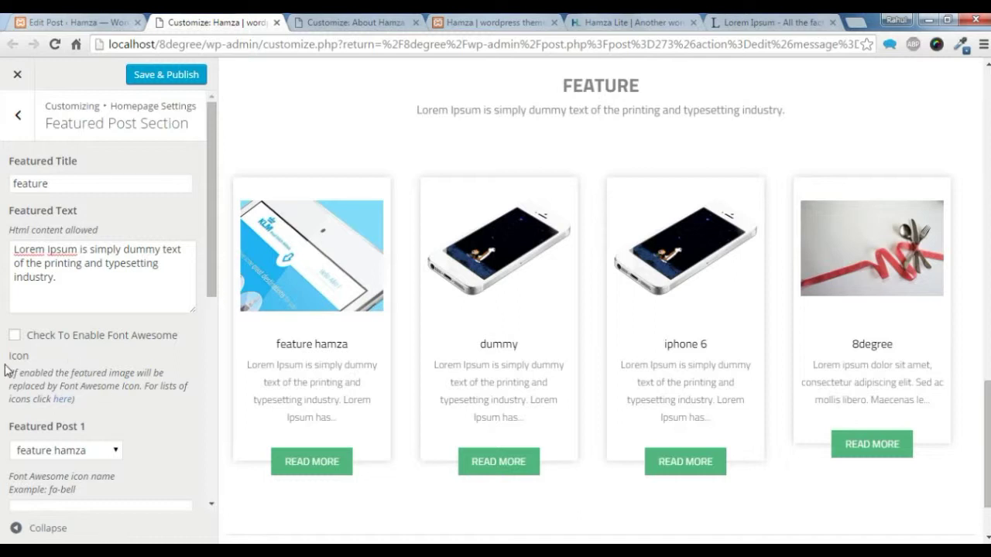
left_click(15, 335)
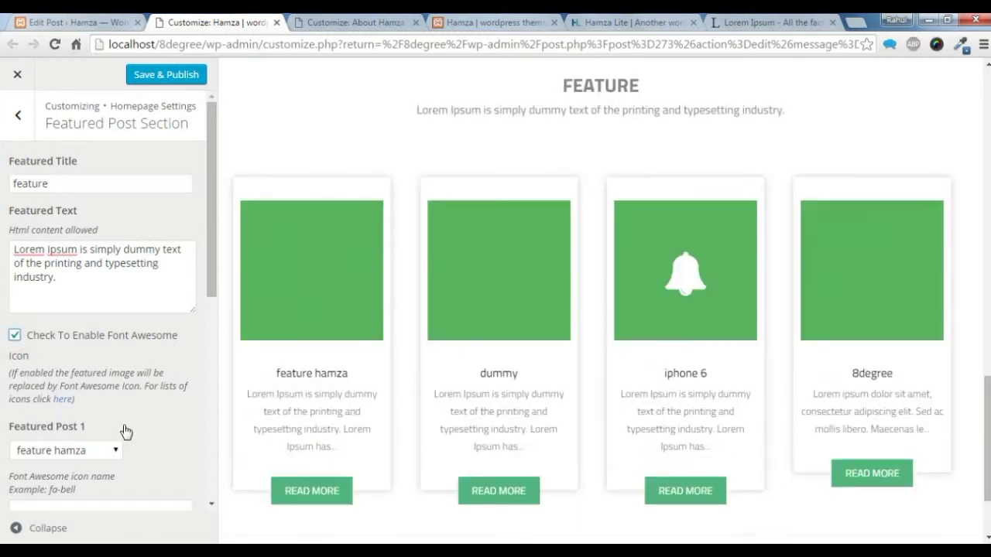
Give Featured Post 1 the Font Awesome icon fa-cog.
scroll(106, 420, "down", 2)
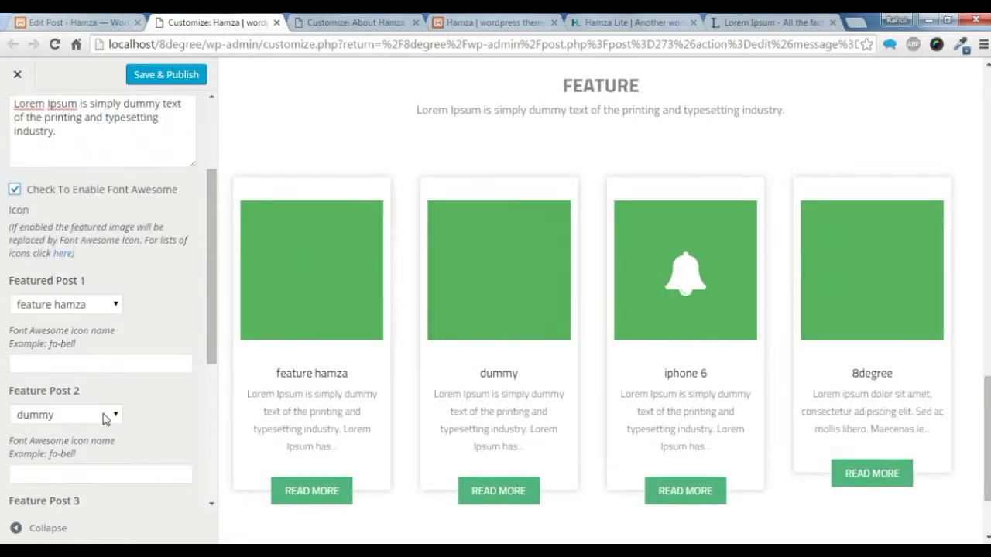
left_click(69, 363)
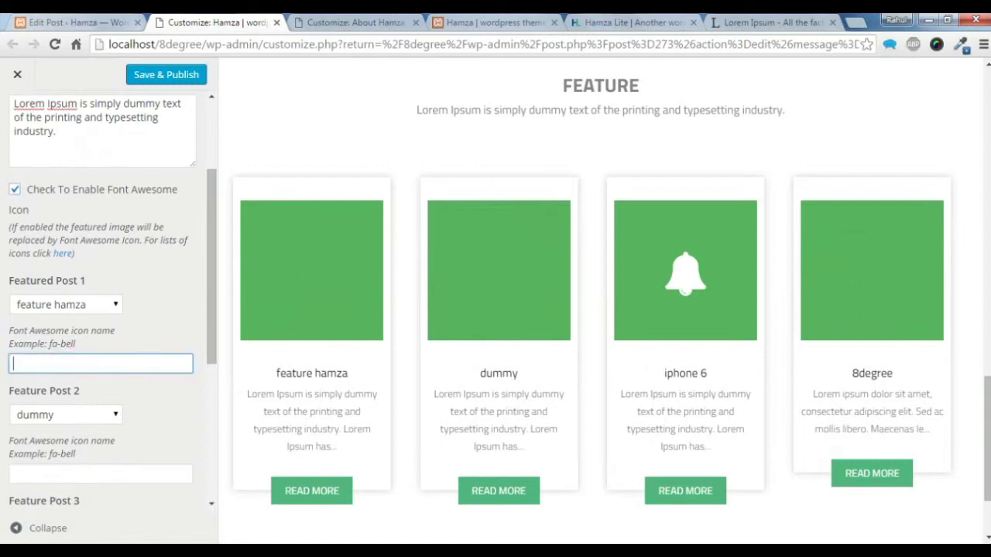
type("fa-cog")
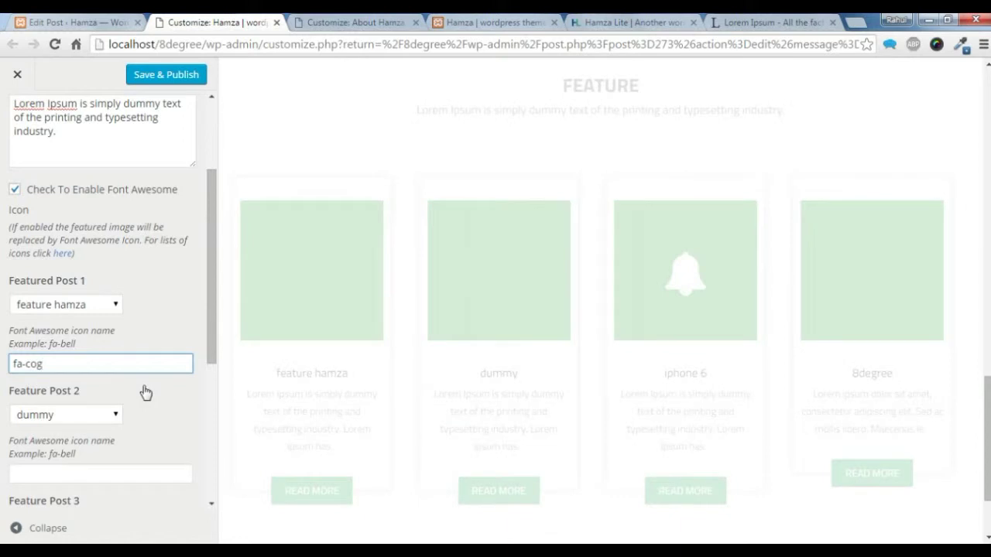
Change the featured posts' Read More Text to "More".
scroll(126, 319, "down", 4)
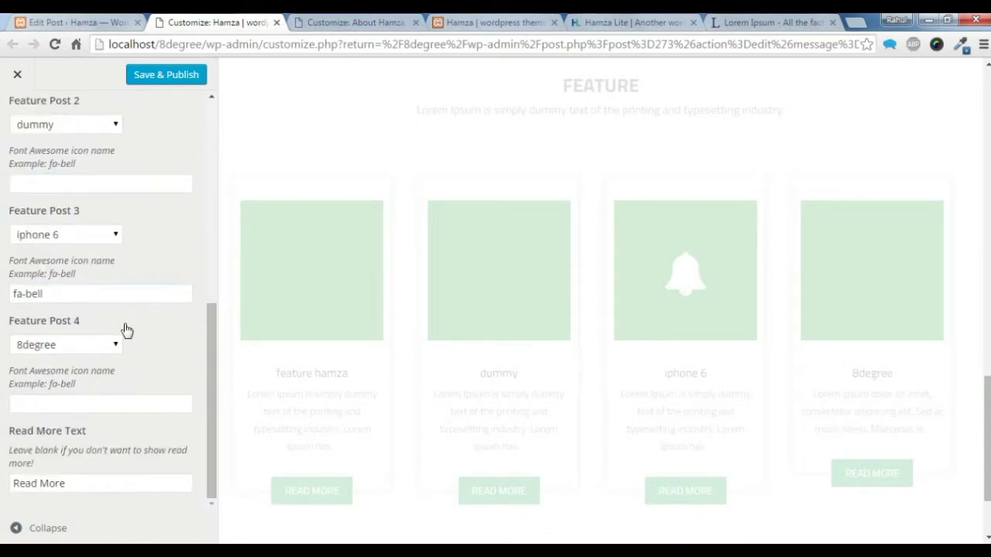
scroll(126, 336, "up", 3)
scroll(126, 336, "down", 3)
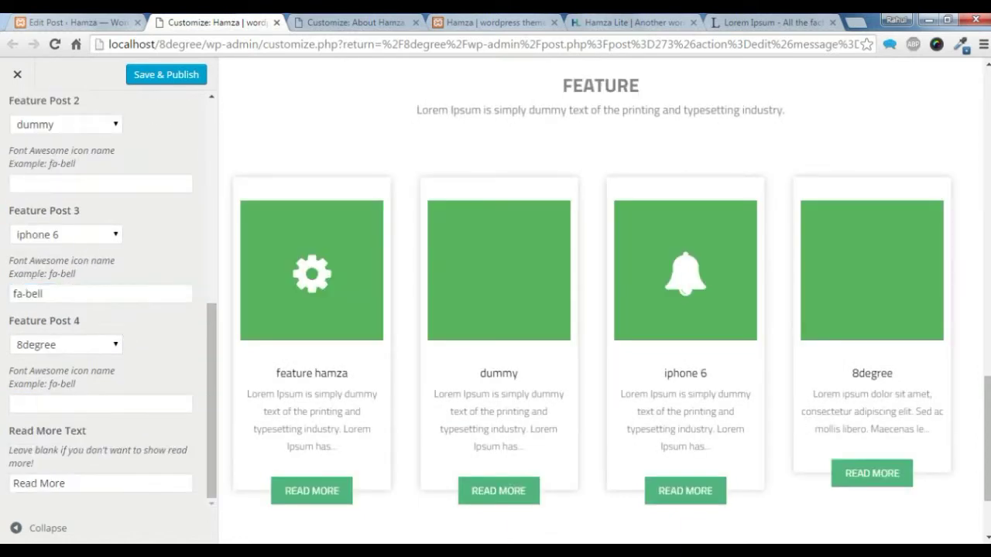
left_click_drag(87, 484, 4, 488)
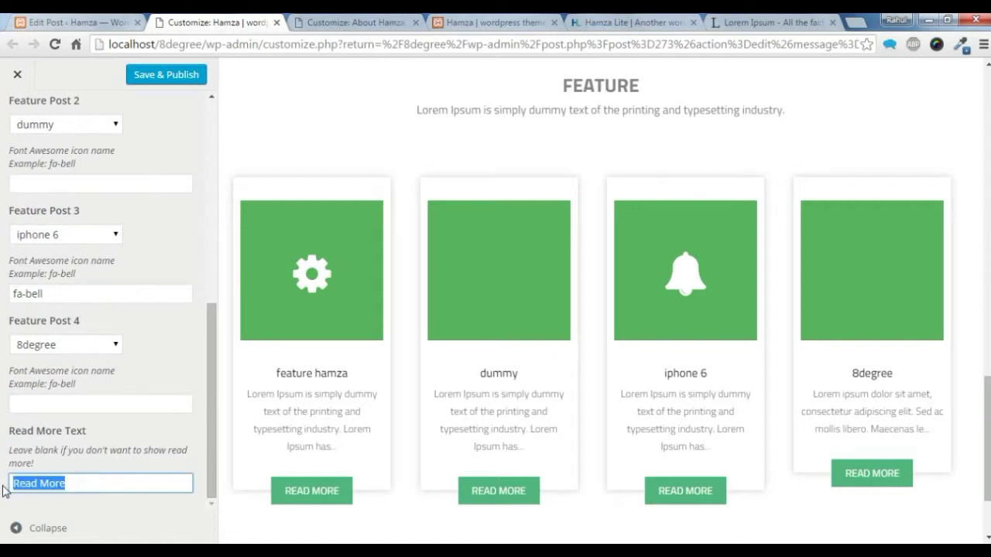
type("M")
key("BackSpace")
type("More")
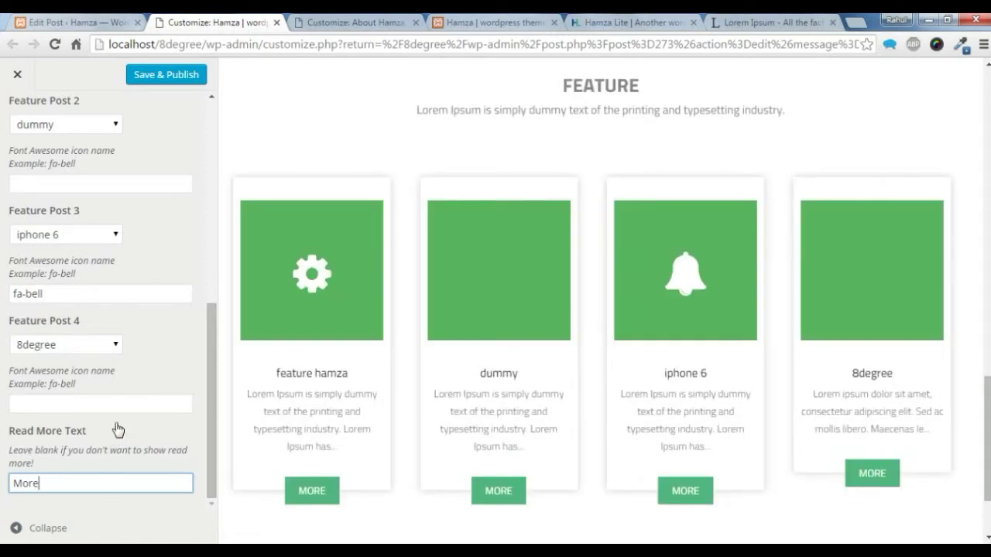
Review the homepage preview from the About section through the service and feature sections to the footer.
scroll(118, 429, "up", 6)
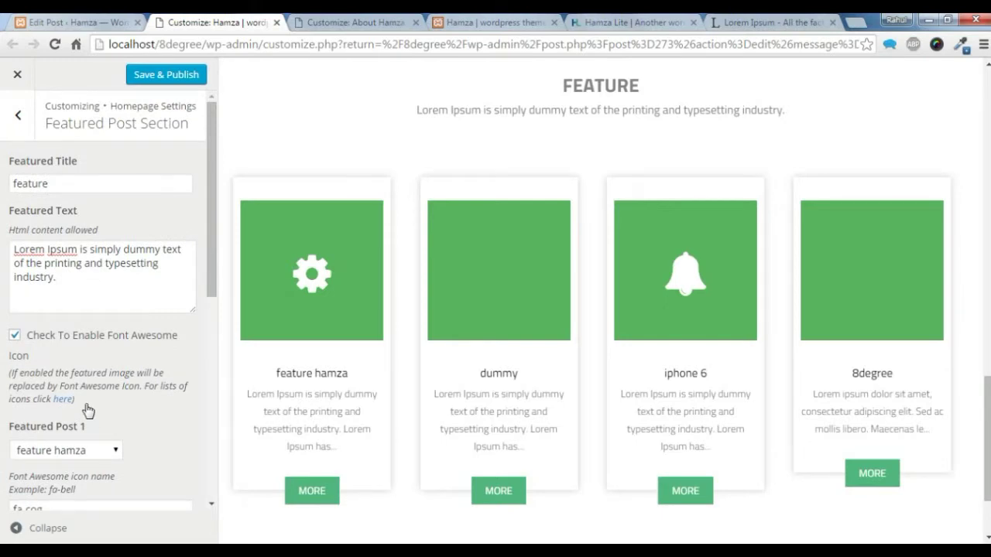
scroll(243, 357, "up", 6)
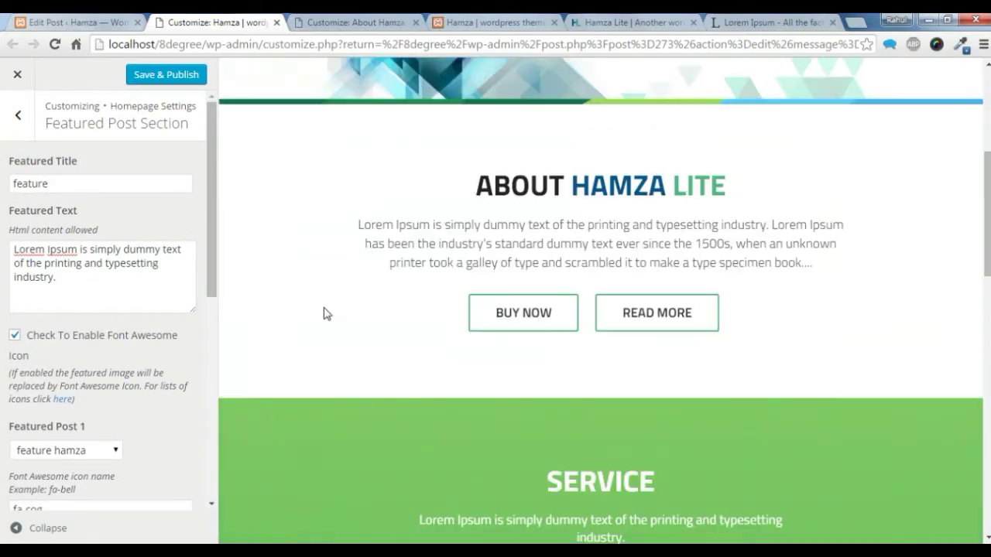
scroll(301, 274, "down", 3)
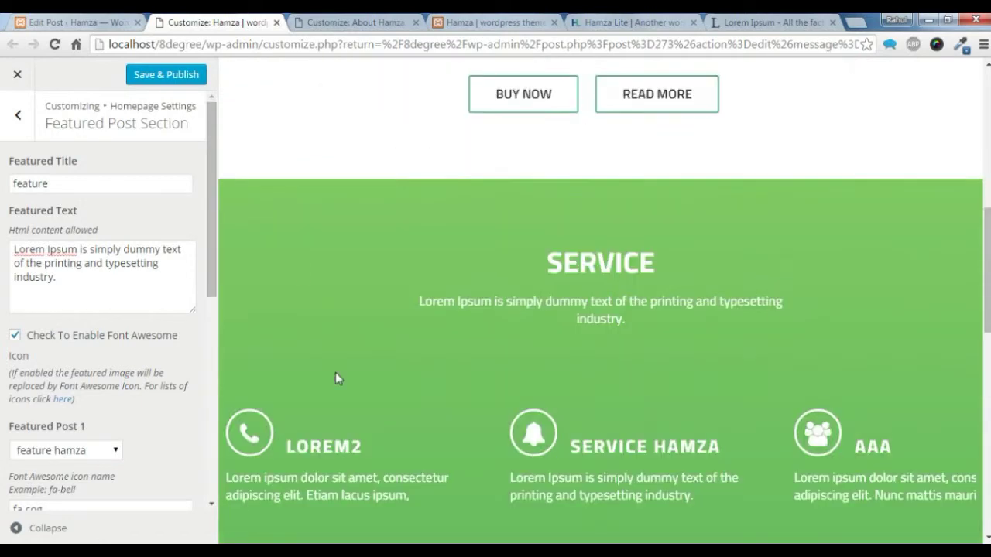
scroll(336, 372, "down", 6)
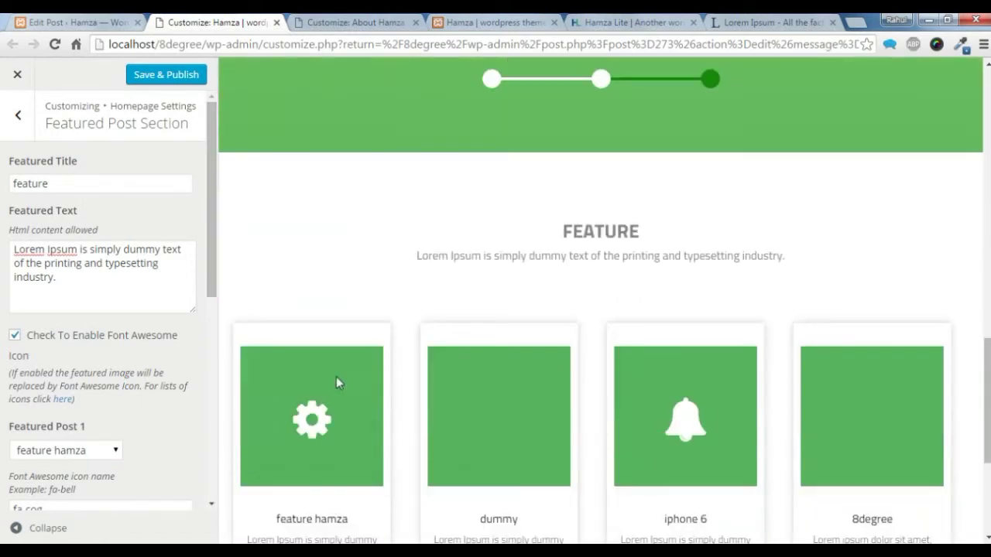
scroll(315, 263, "down", 3)
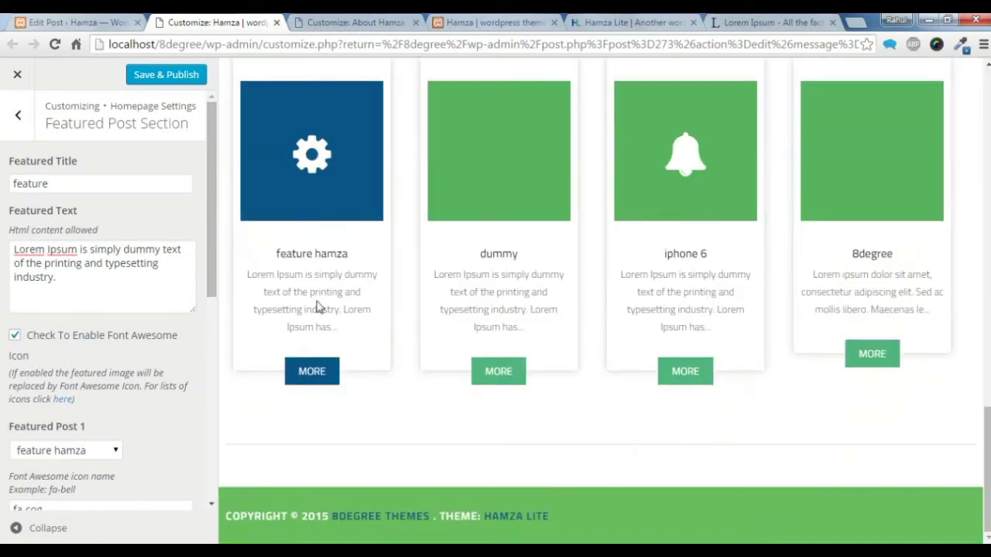